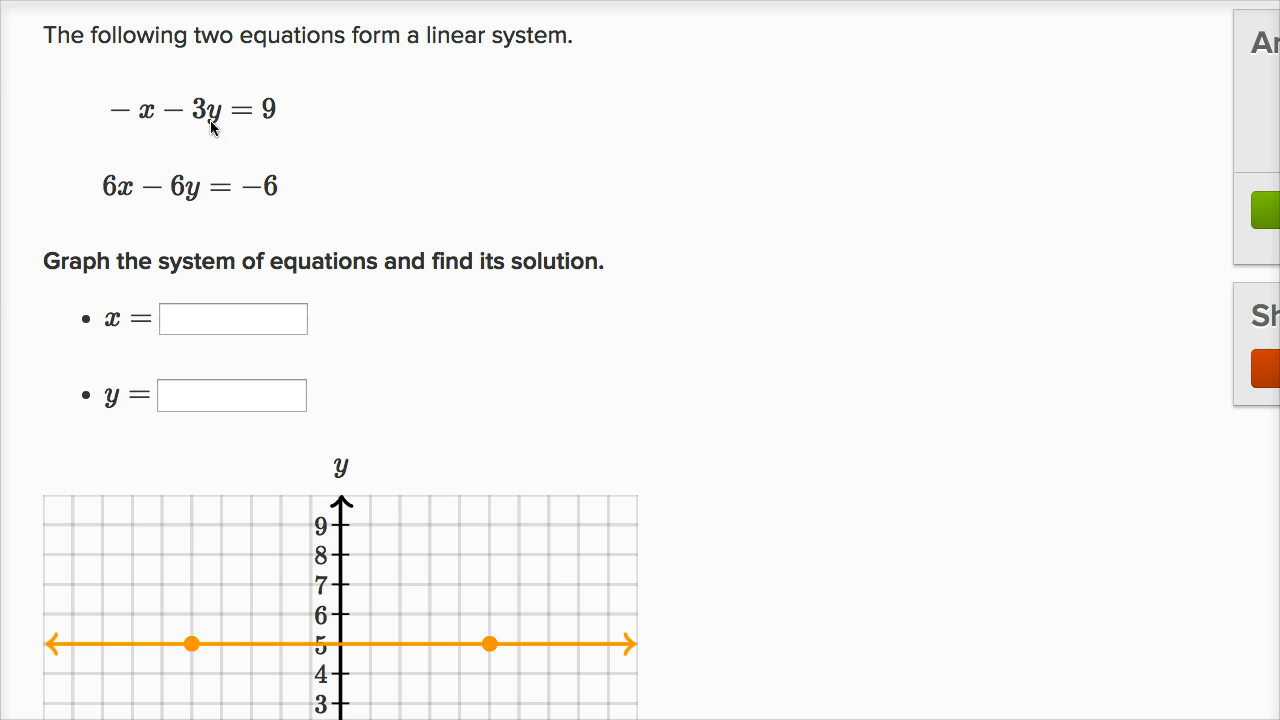
- Tilt the orange line up through (−3, 7) and highlight the −x term of the first equation
{"action": "scroll", "coordinate": [742, 537], "scroll_direction": "down", "scroll_amount": 4}
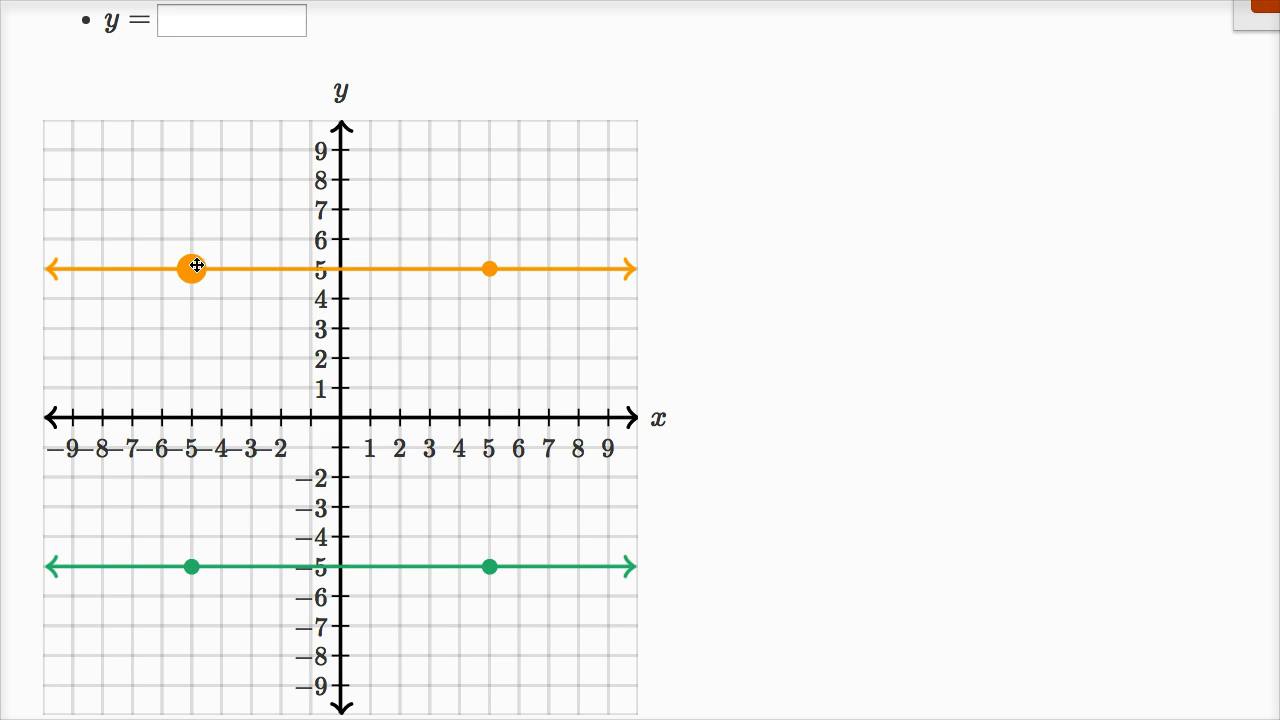
{"action": "left_click_drag", "start_coordinate": [191, 267], "coordinate": [250, 209]}
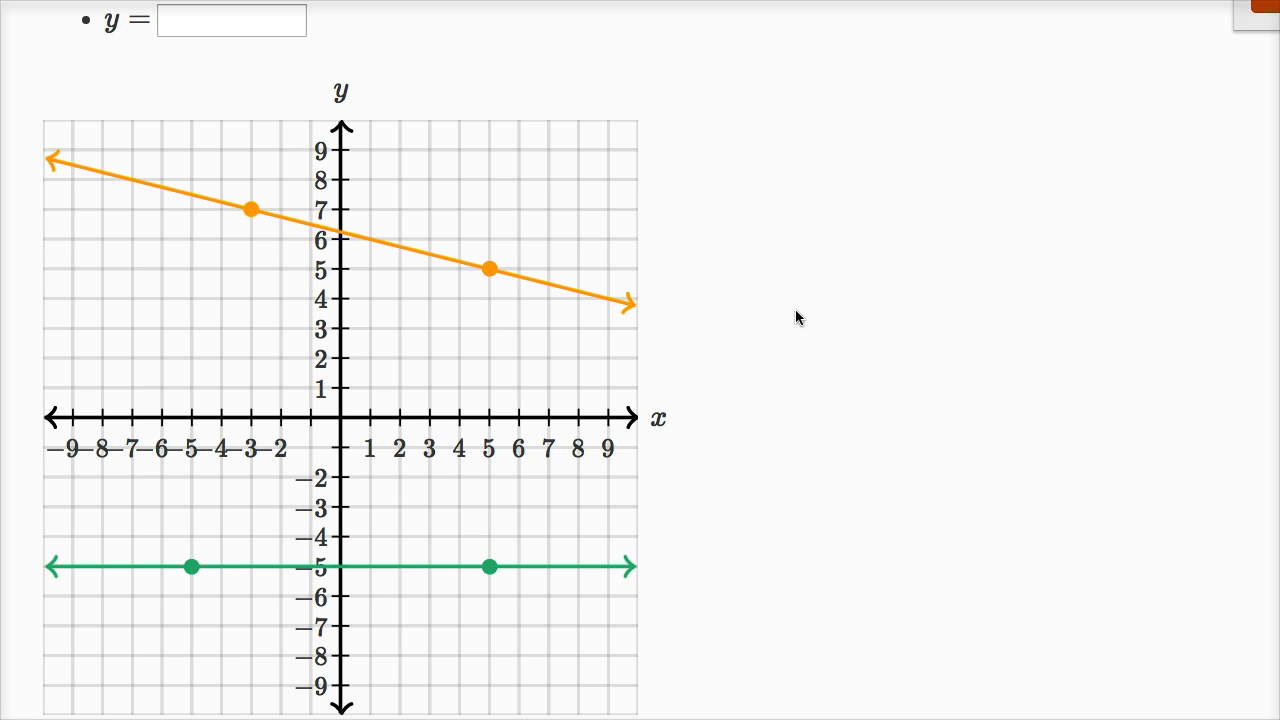
{"action": "scroll", "coordinate": [796, 308], "scroll_direction": "up", "scroll_amount": 5}
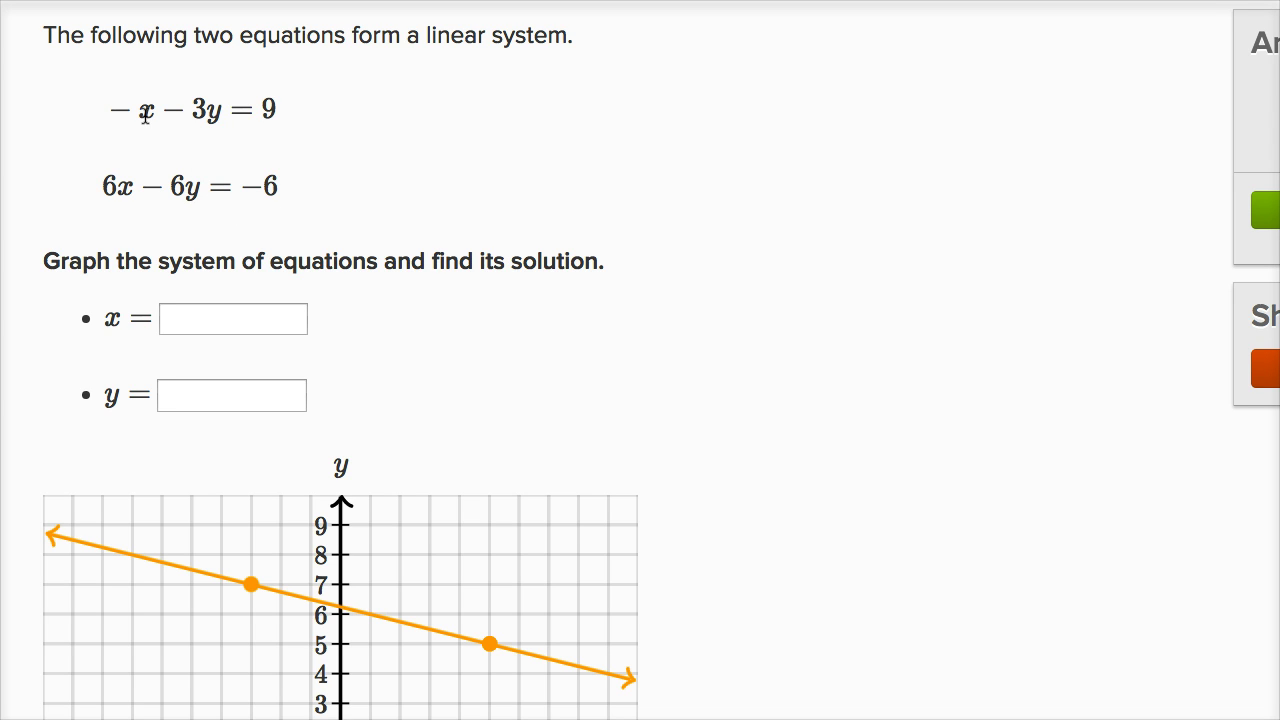
{"action": "left_click_drag", "start_coordinate": [111, 110], "coordinate": [157, 109]}
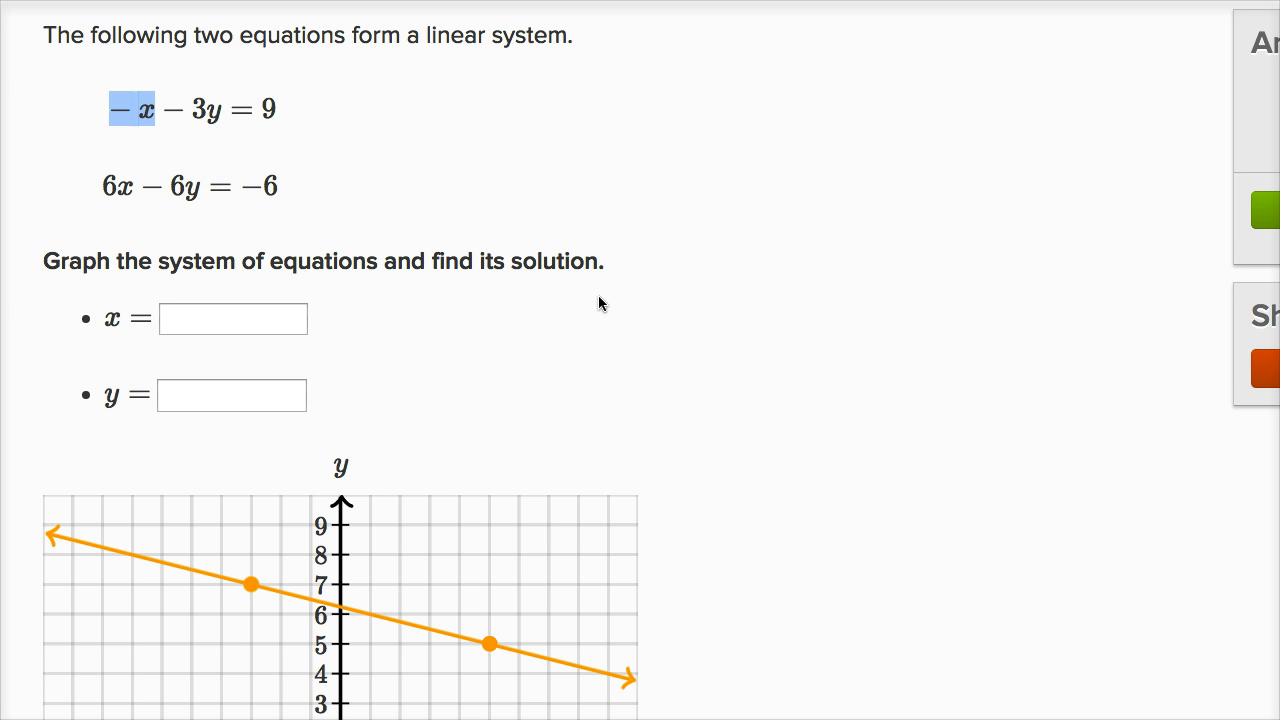
- Move the orange points to (0, −3) and (−9, 0), highlighting the −3y term along the way
{"action": "scroll", "coordinate": [598, 295], "scroll_direction": "down", "scroll_amount": 3}
{"action": "left_click_drag", "start_coordinate": [251, 285], "coordinate": [338, 581]}
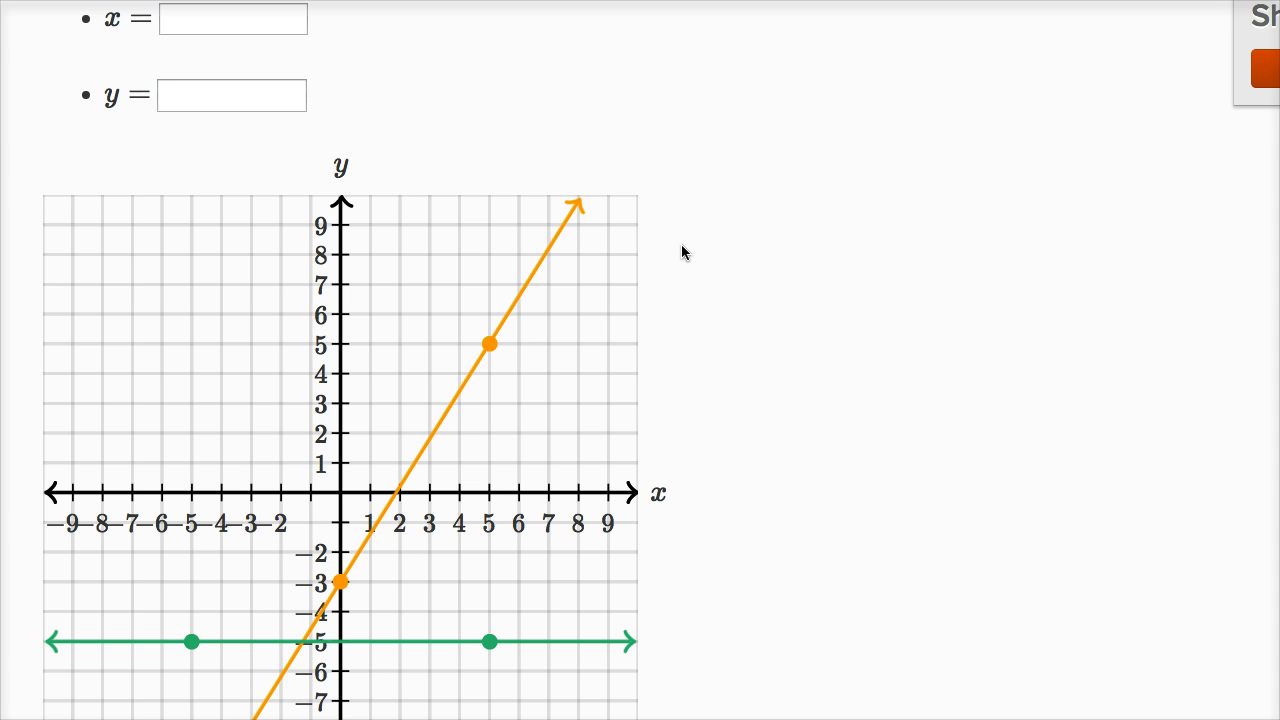
{"action": "scroll", "coordinate": [682, 240], "scroll_direction": "up", "scroll_amount": 3}
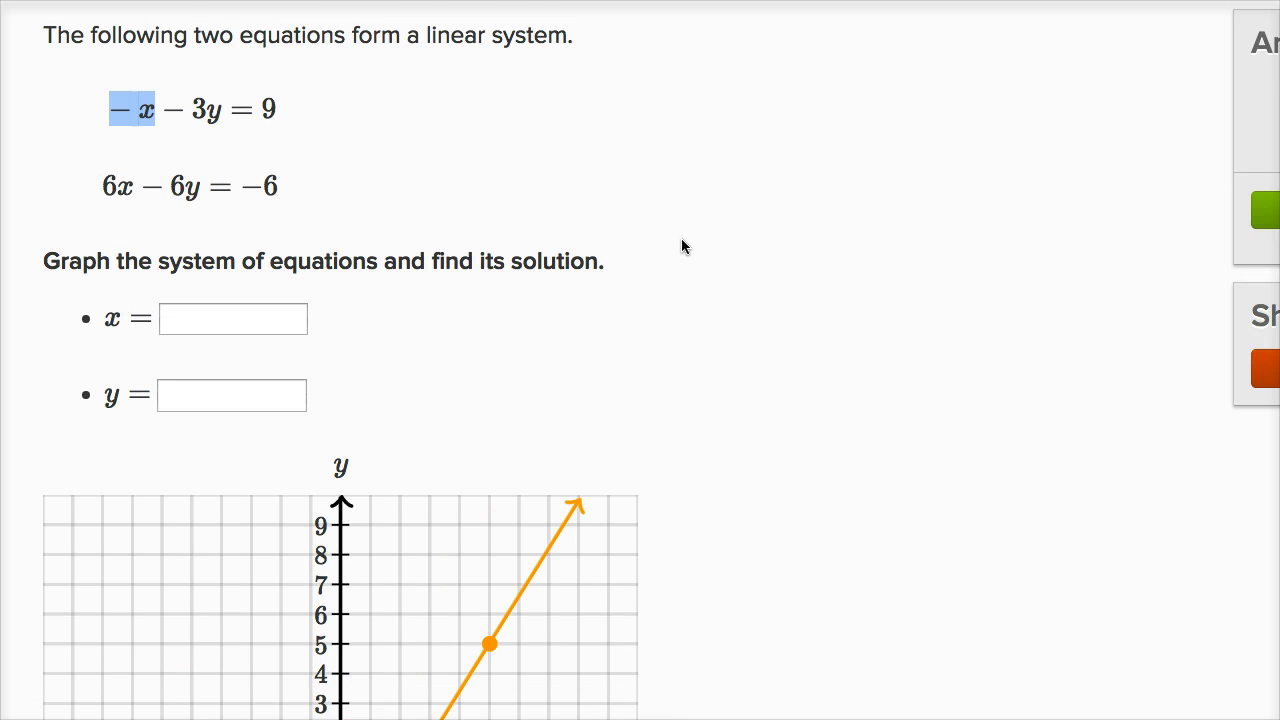
{"action": "left_click", "coordinate": [207, 104]}
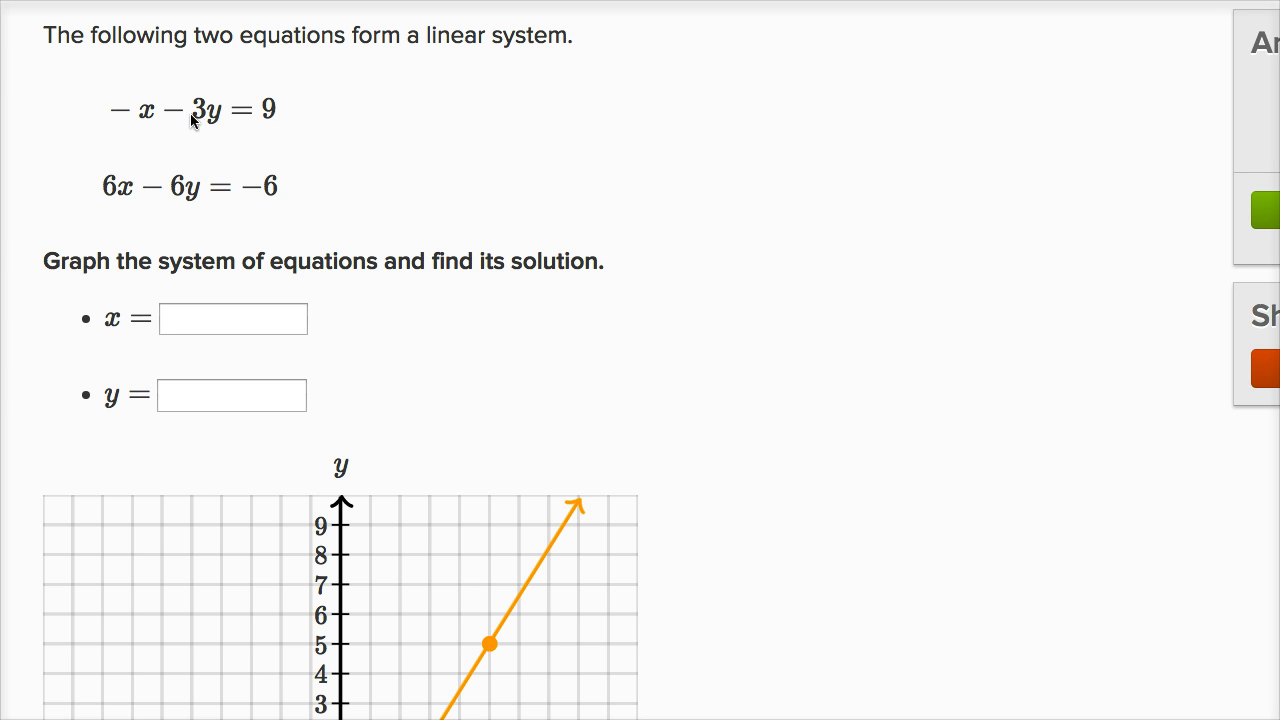
{"action": "left_click_drag", "start_coordinate": [221, 110], "coordinate": [166, 108]}
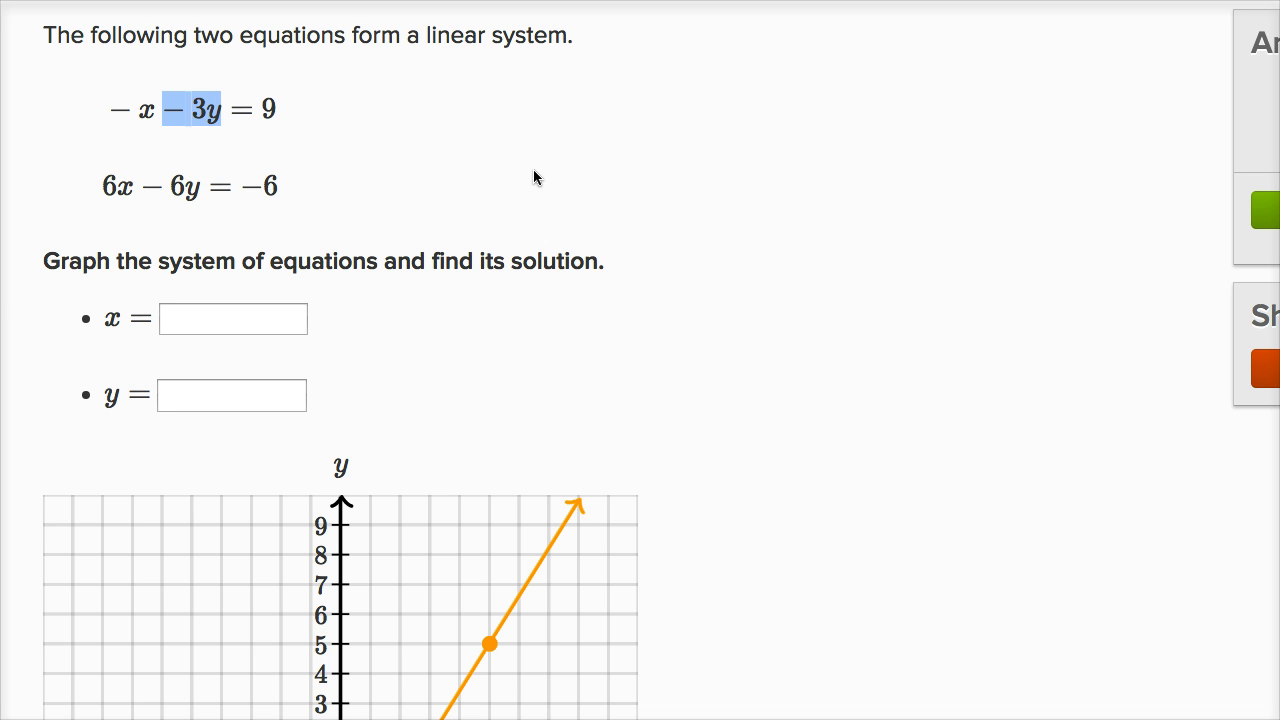
{"action": "scroll", "coordinate": [618, 192], "scroll_direction": "down", "scroll_amount": 3}
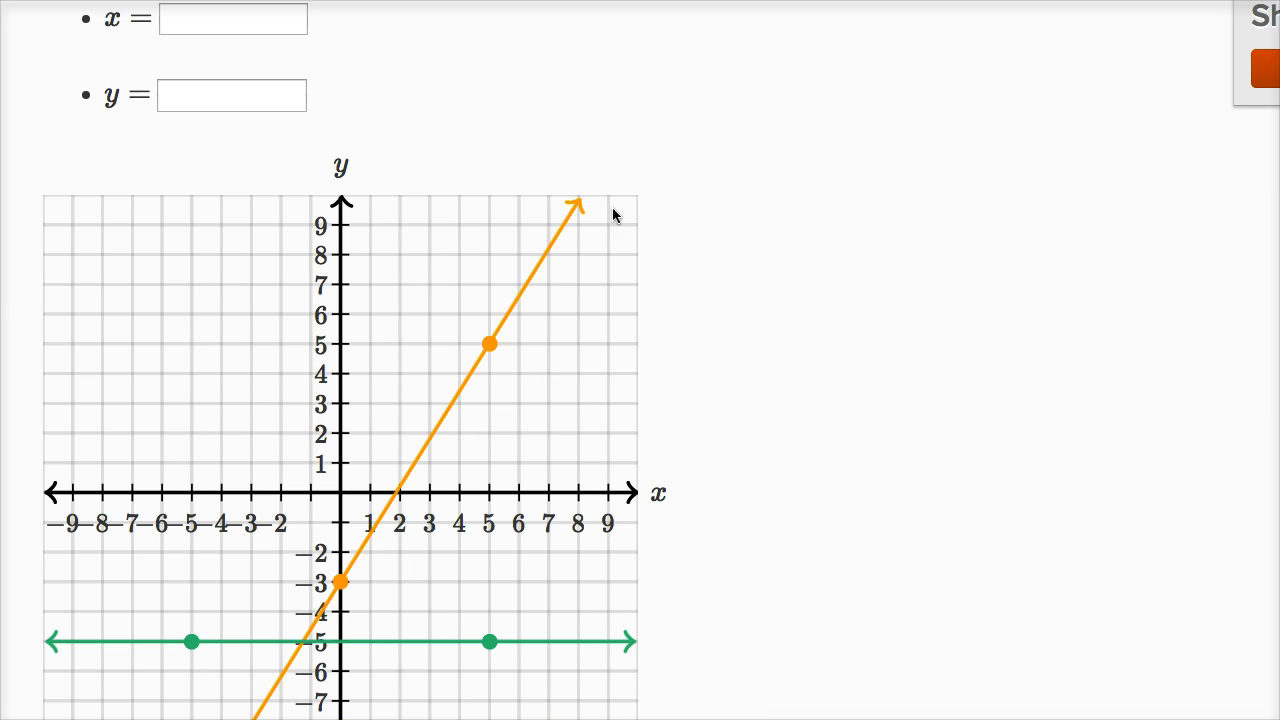
{"action": "left_click_drag", "start_coordinate": [491, 343], "coordinate": [75, 500]}
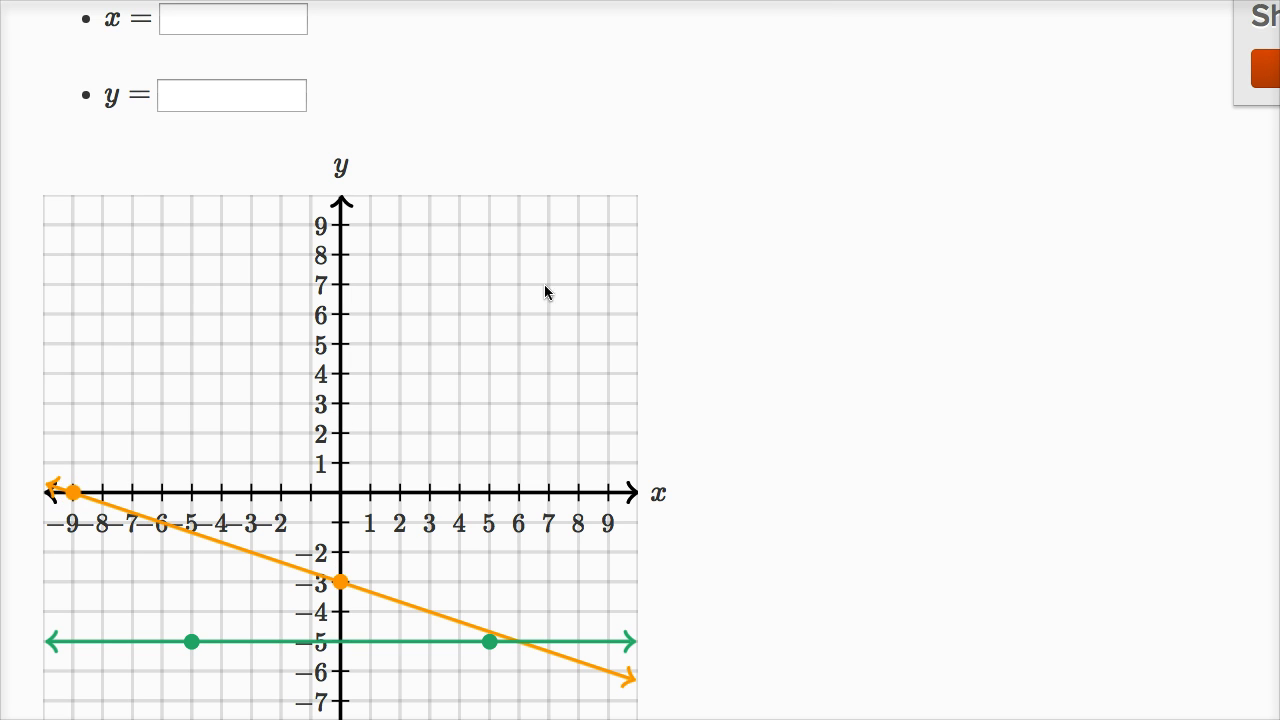
{"action": "scroll", "coordinate": [563, 240], "scroll_direction": "up", "scroll_amount": 3}
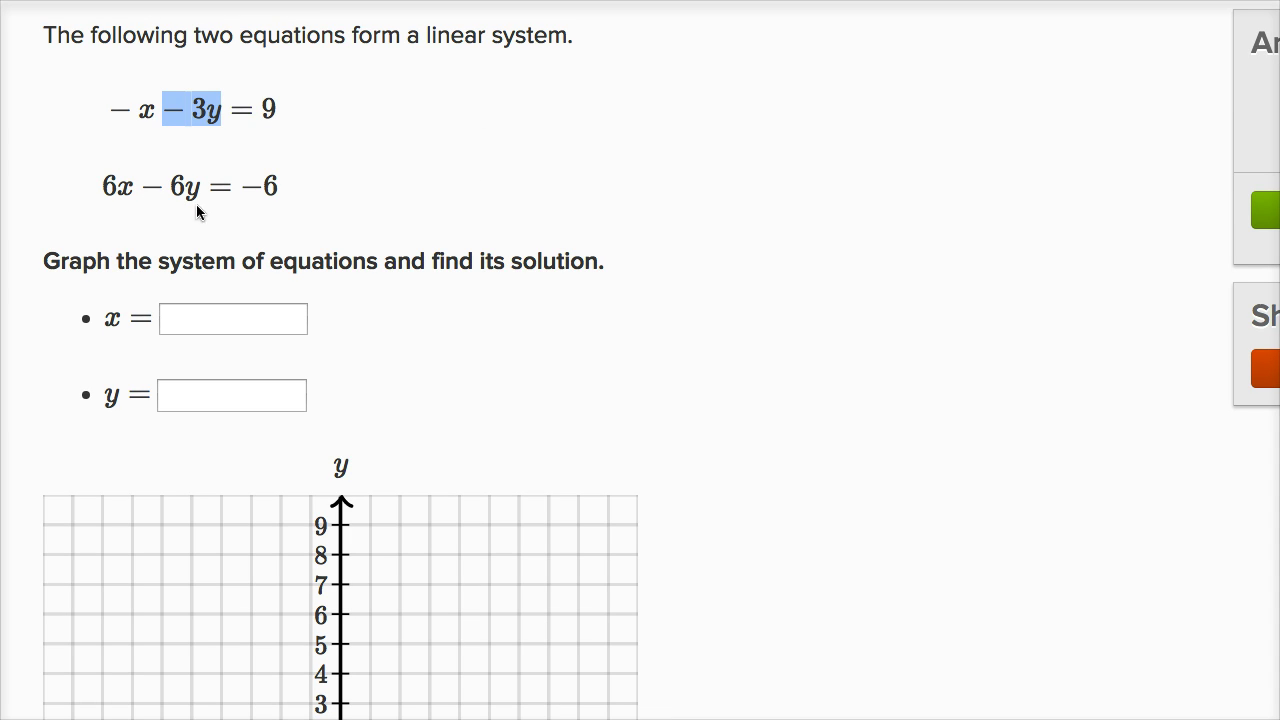
- Highlight 6x, move the green line's left point to (0, 1), then highlight −6y
{"action": "left_click_drag", "start_coordinate": [134, 186], "coordinate": [100, 186]}
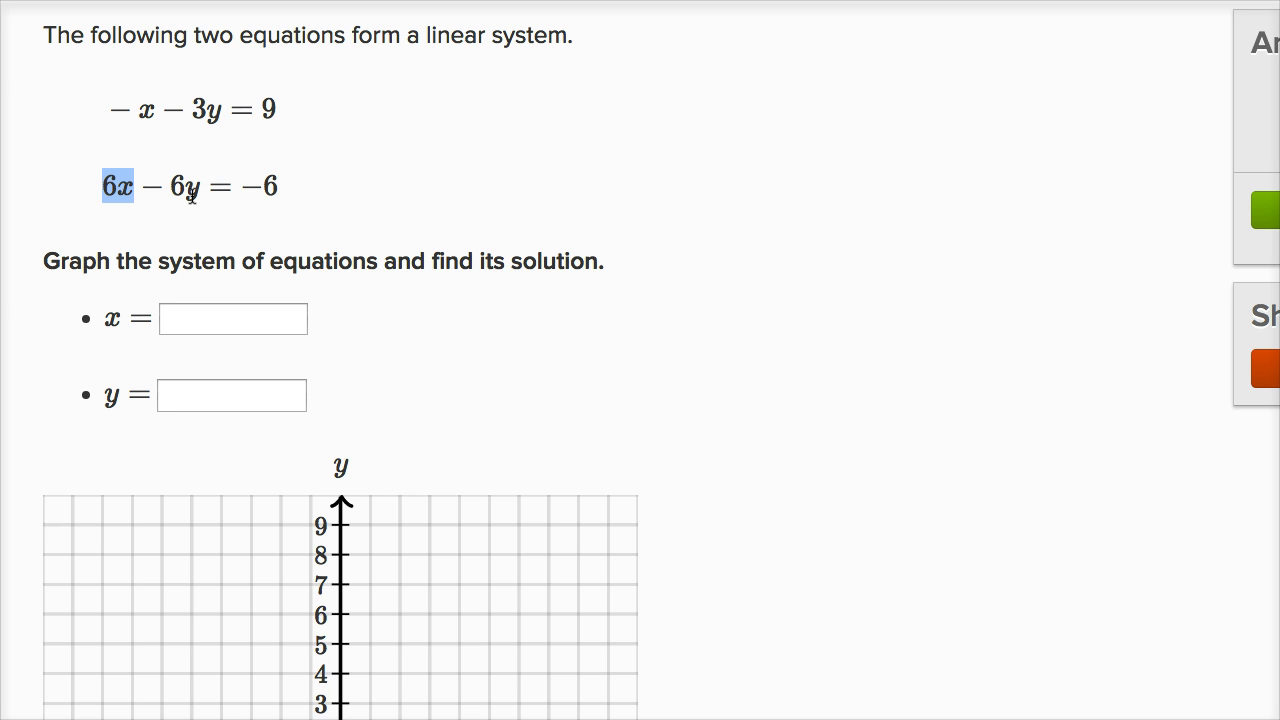
{"action": "scroll", "coordinate": [722, 281], "scroll_direction": "down", "scroll_amount": 4}
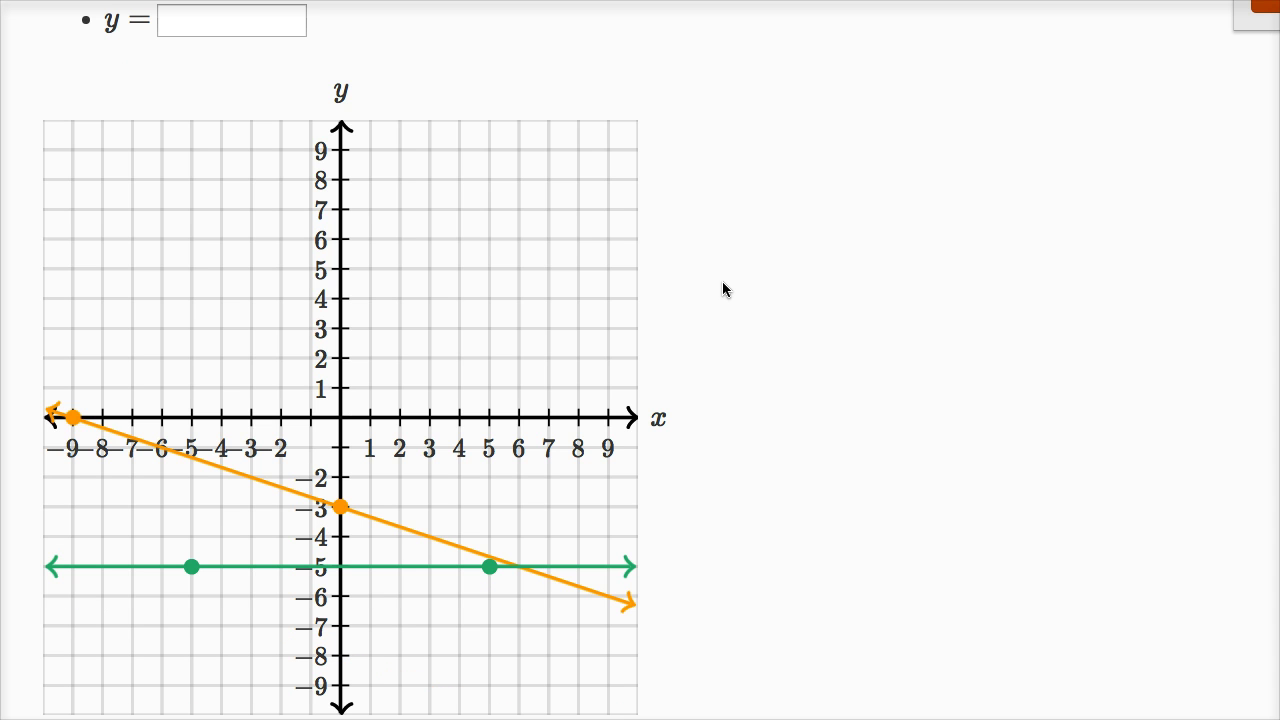
{"action": "left_click_drag", "start_coordinate": [191, 566], "coordinate": [338, 389]}
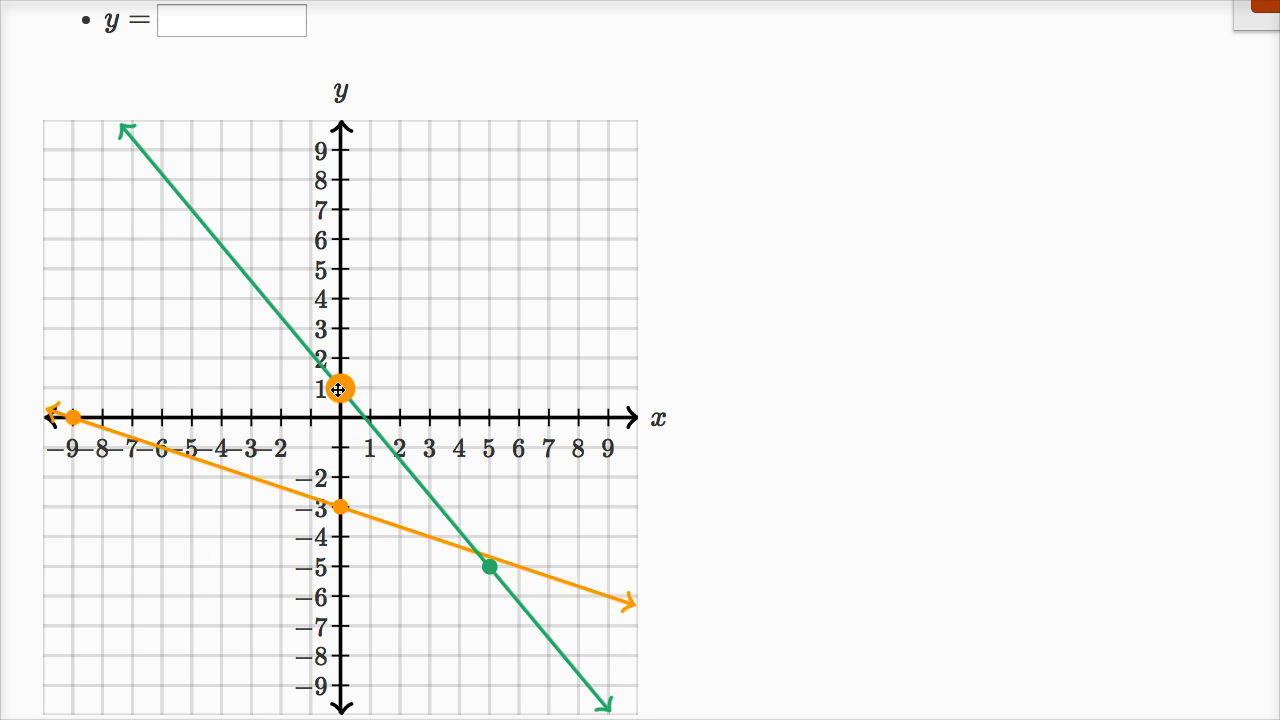
{"action": "scroll", "coordinate": [641, 323], "scroll_direction": "up", "scroll_amount": 4}
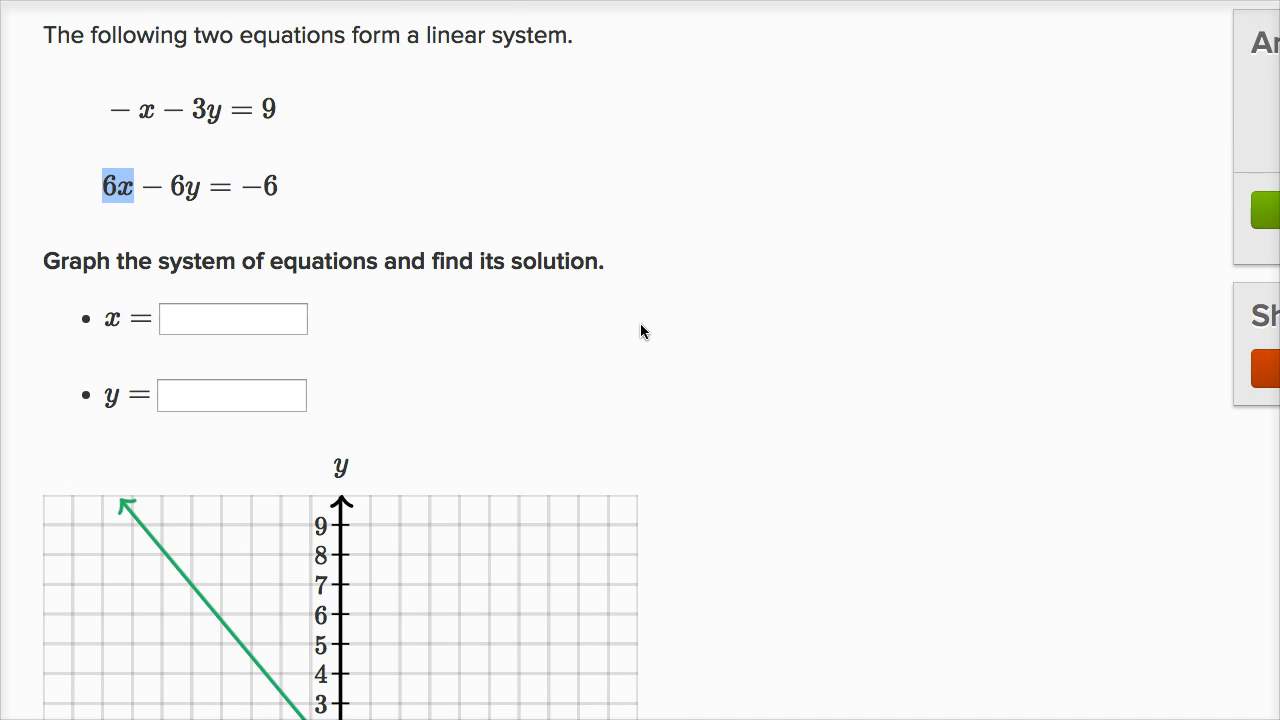
{"action": "left_click", "coordinate": [166, 186]}
{"action": "left_click_drag", "start_coordinate": [143, 186], "coordinate": [202, 184]}
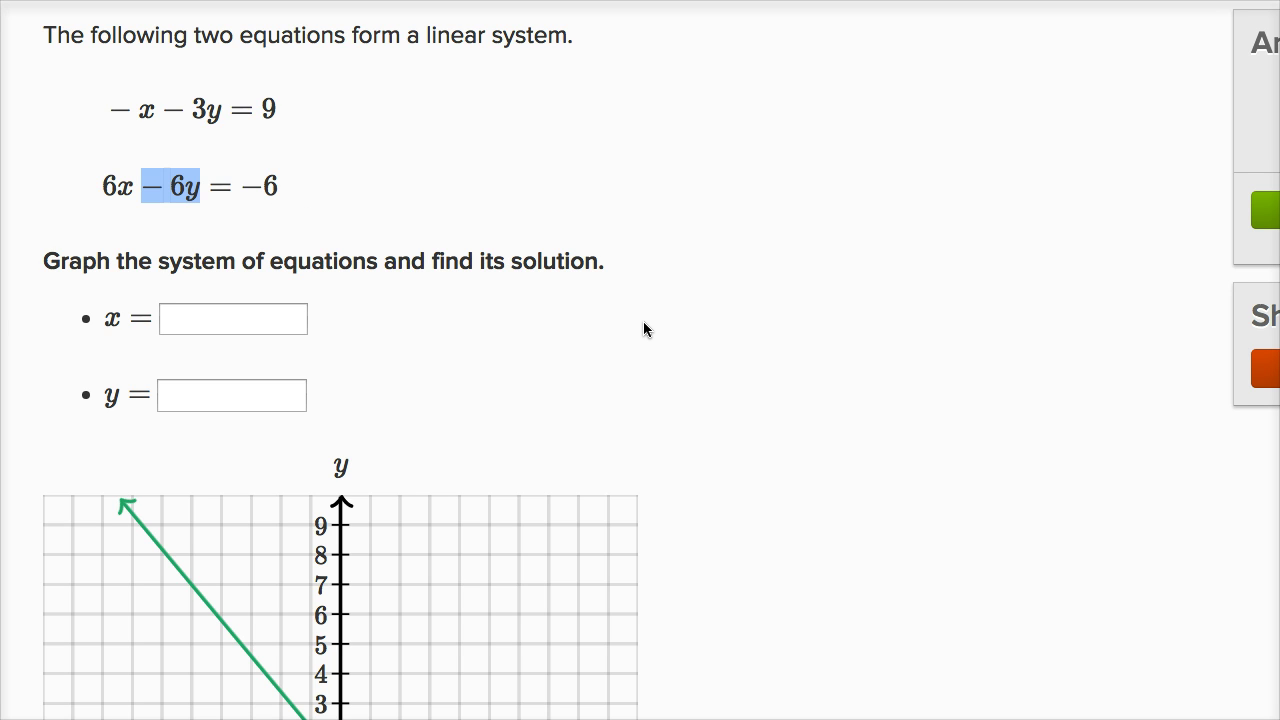
- Move the green point from (5, −5) to (−1, 0) and view the intersection near (−3, −2)
{"action": "scroll", "coordinate": [643, 321], "scroll_direction": "down", "scroll_amount": 5}
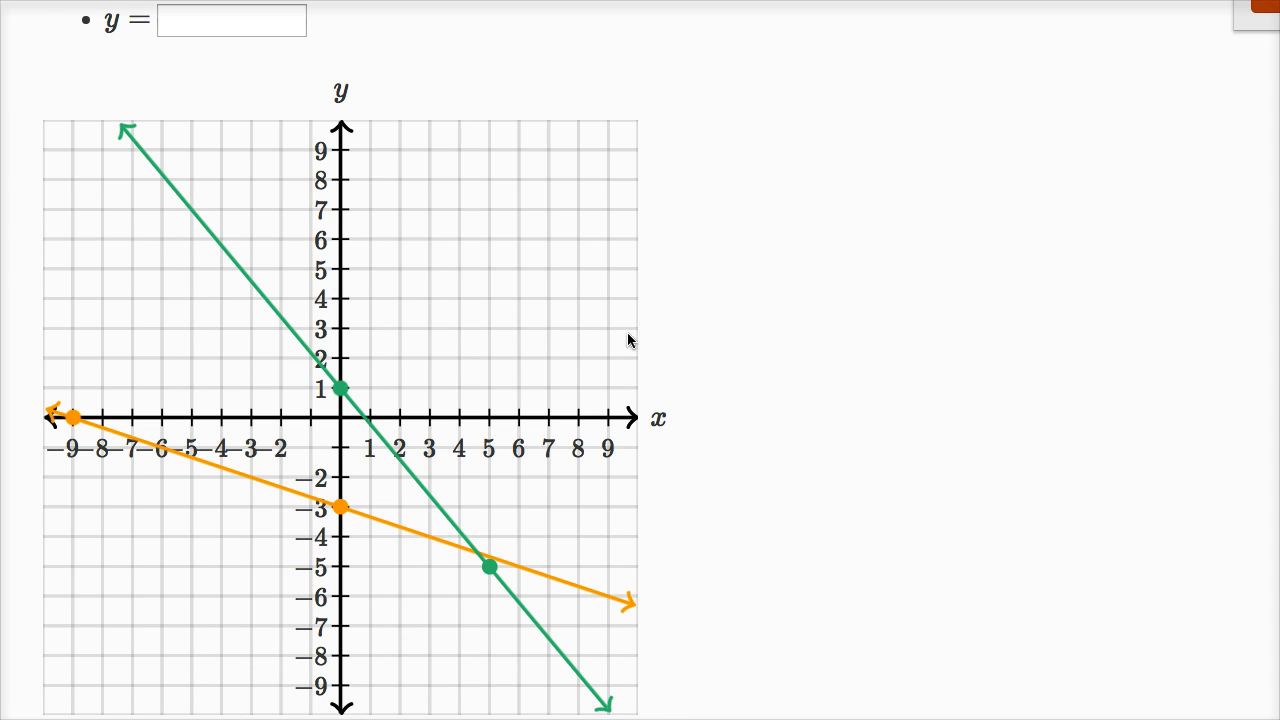
{"action": "left_click_drag", "start_coordinate": [489, 567], "coordinate": [311, 421]}
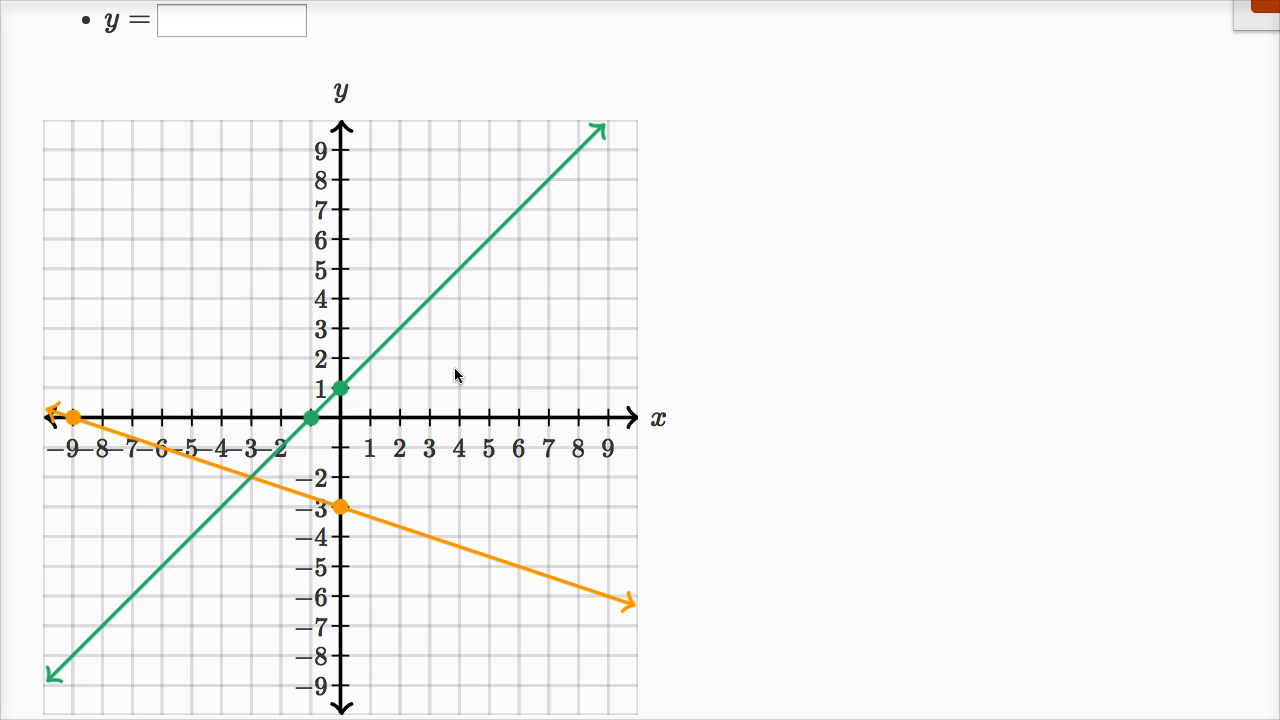
{"action": "scroll", "coordinate": [455, 375], "scroll_direction": "up", "scroll_amount": 3}
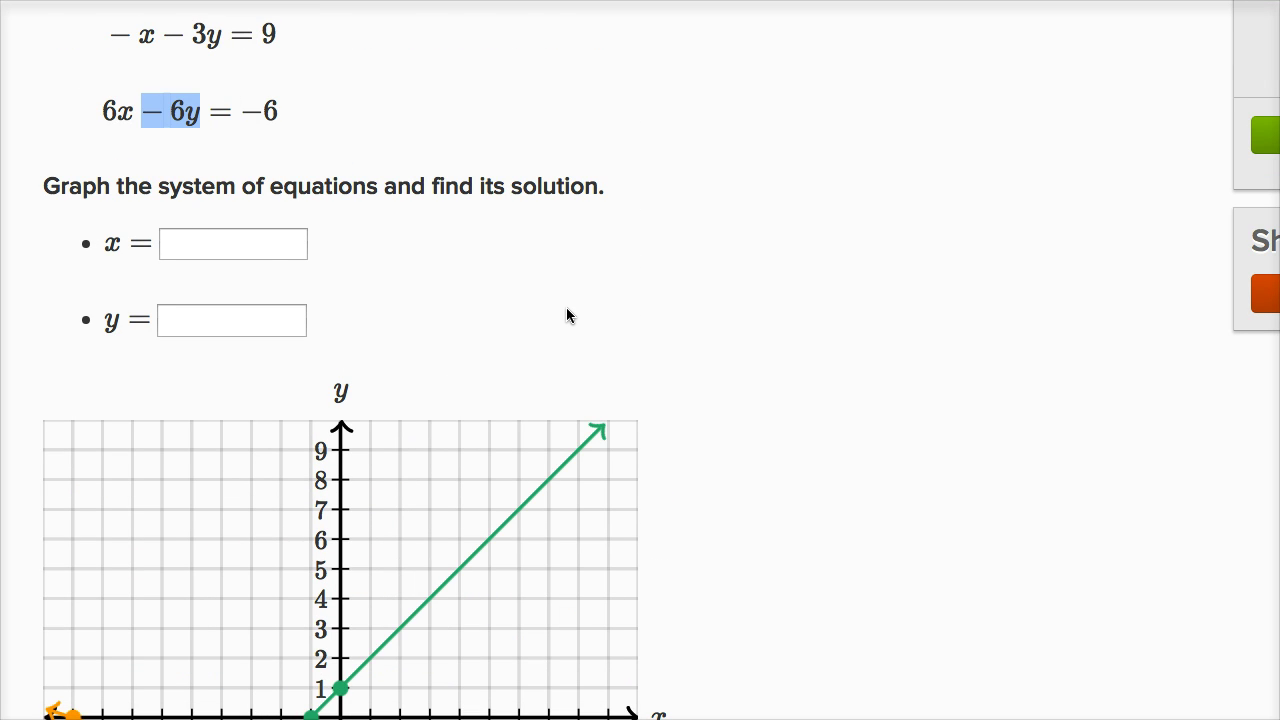
{"action": "scroll", "coordinate": [567, 310], "scroll_direction": "down", "scroll_amount": 3}
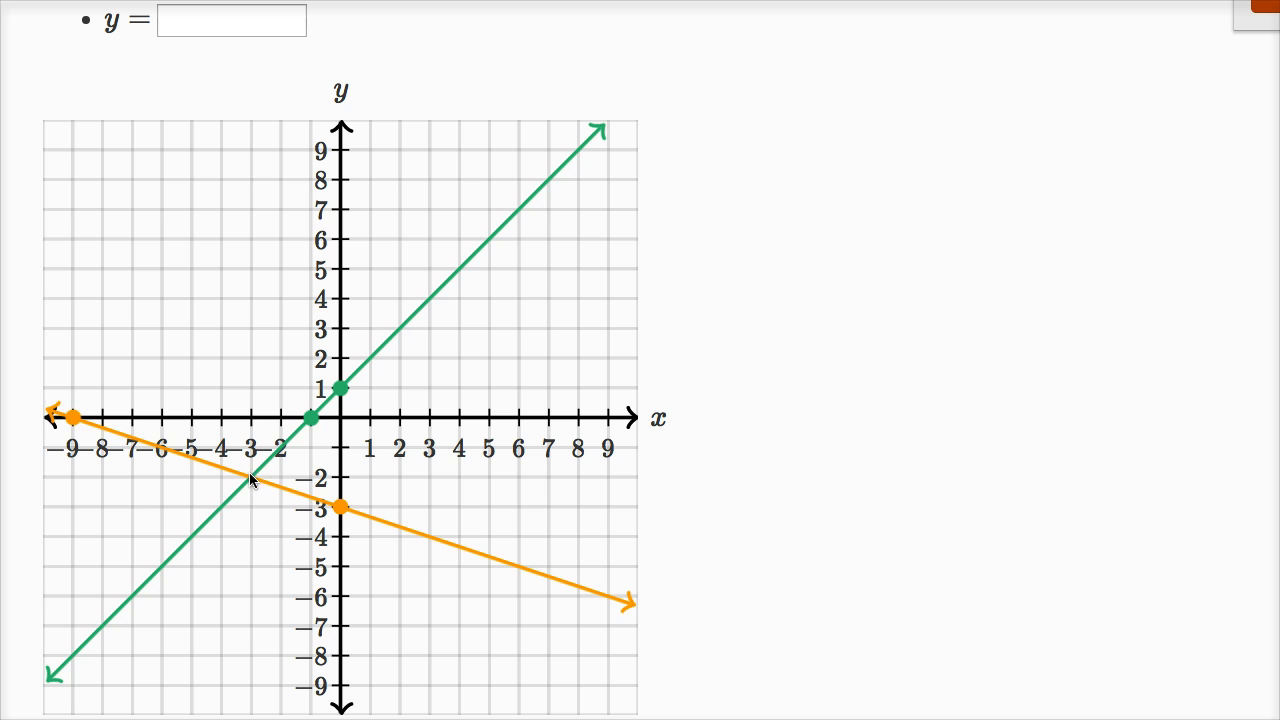
{"action": "scroll", "coordinate": [252, 470], "scroll_direction": "up", "scroll_amount": 4}
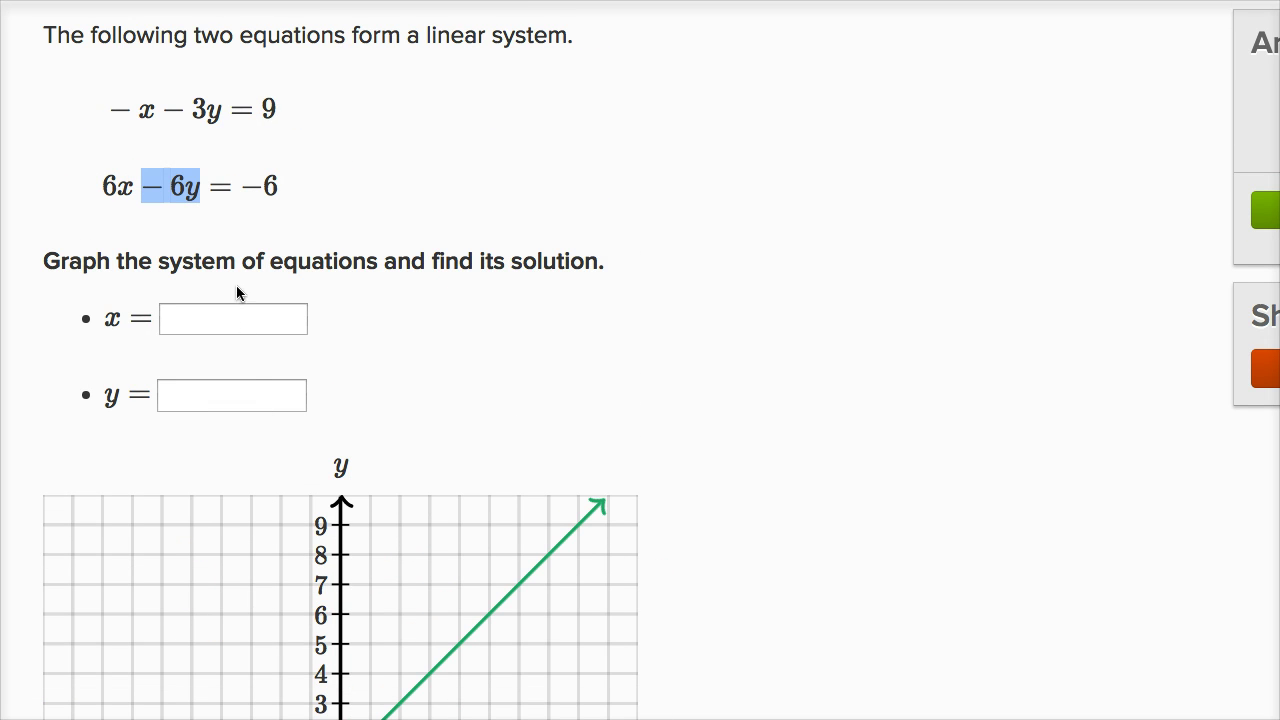
- Enter x = −3 and y = −2 as the solution and check it
{"action": "left_click", "coordinate": [222, 314]}
{"action": "type", "text": "-"}
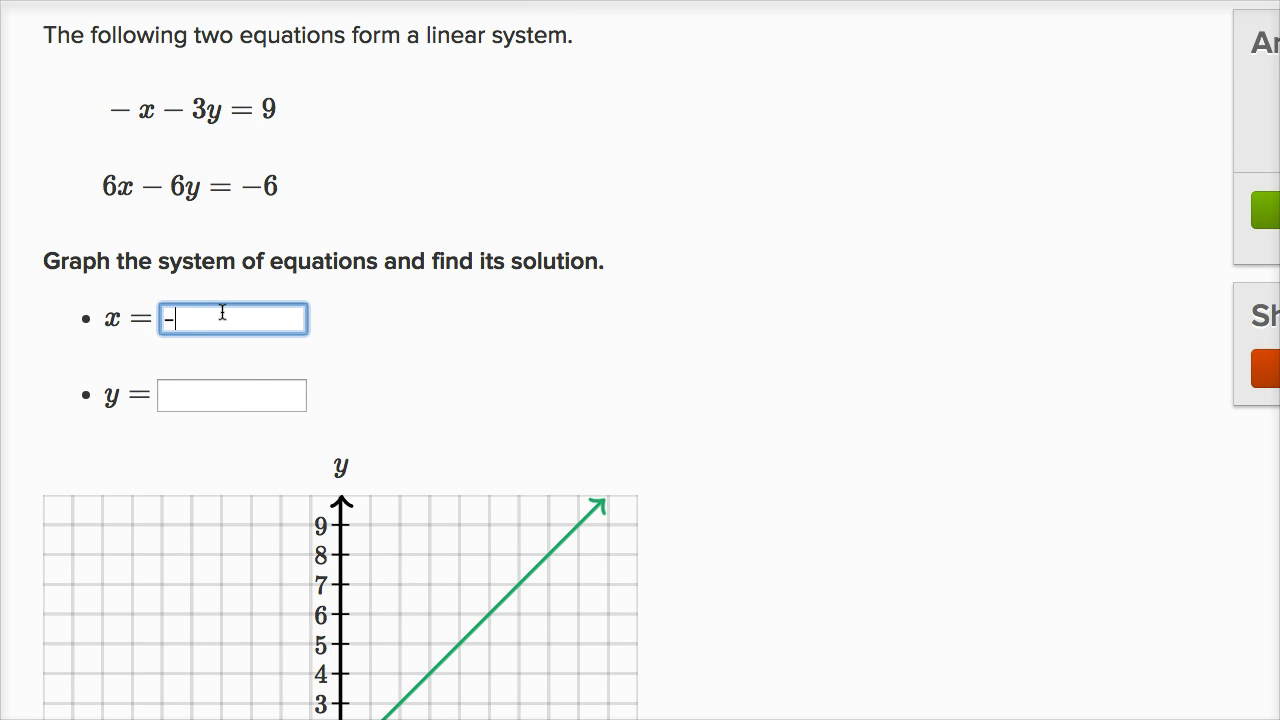
{"action": "type", "text": "3"}
{"action": "left_click", "coordinate": [186, 397]}
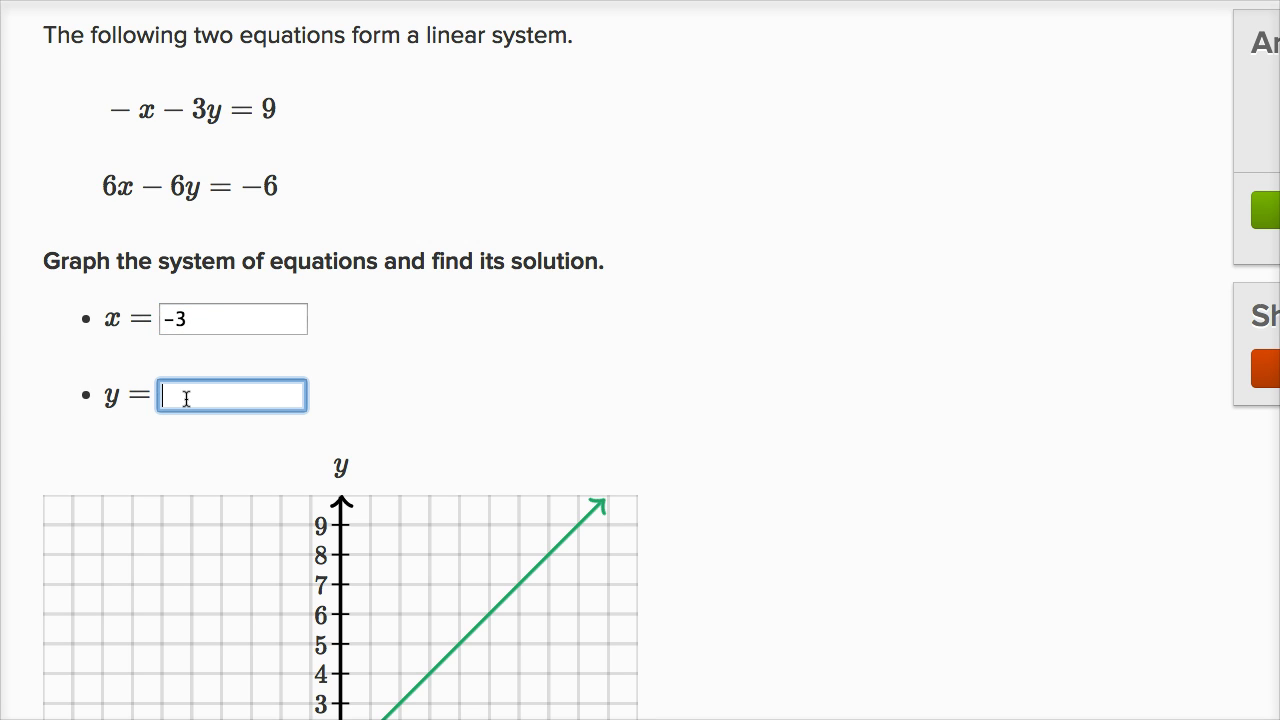
{"action": "type", "text": "-2"}
{"action": "left_click", "coordinate": [1262, 210]}
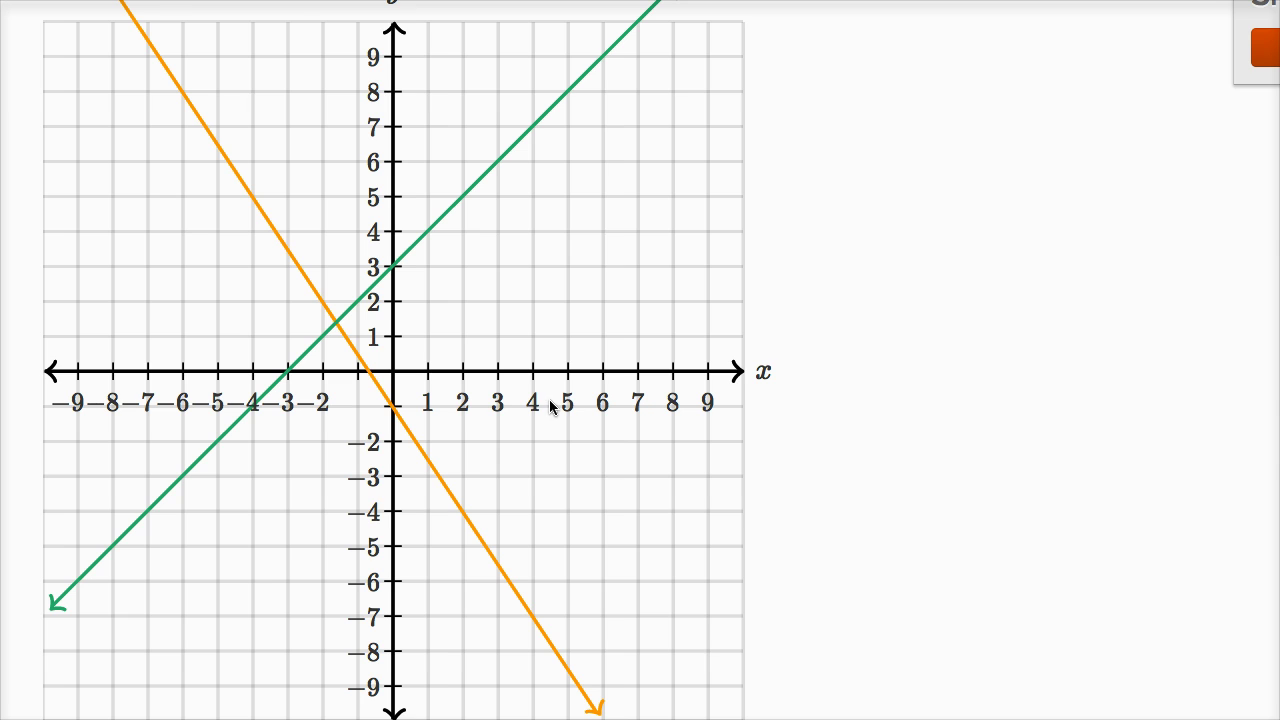
- Enter the approximate solution x = −1.6 and y = 1.4 and submit it for checking
{"action": "scroll", "coordinate": [551, 420], "scroll_direction": "up", "scroll_amount": 5}
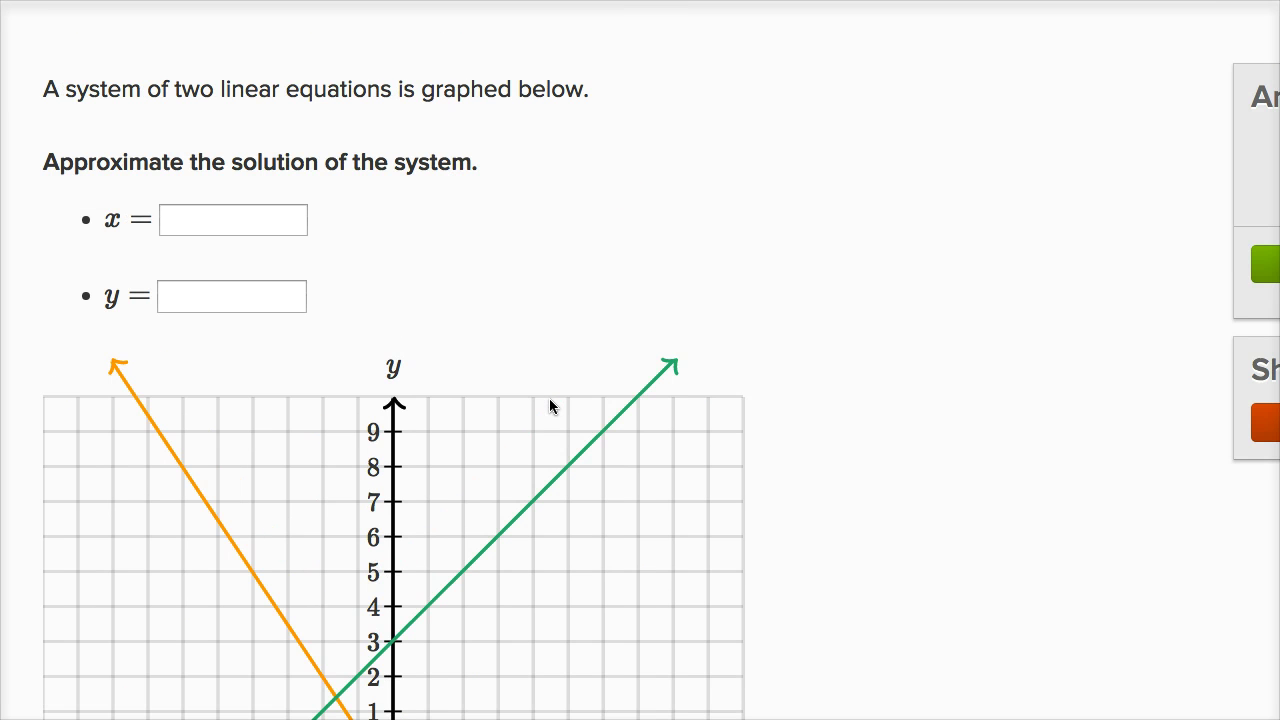
{"action": "scroll", "coordinate": [546, 396], "scroll_direction": "down", "scroll_amount": 1}
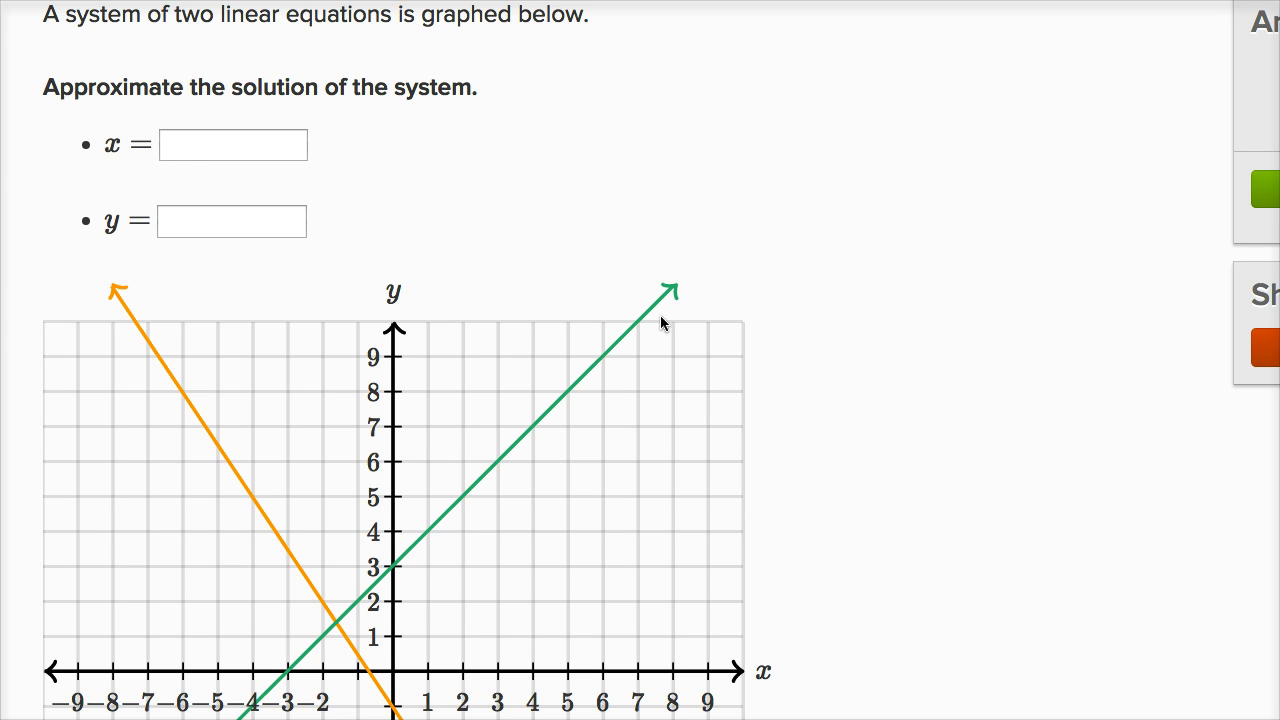
{"action": "scroll", "coordinate": [660, 320], "scroll_direction": "down", "scroll_amount": 1}
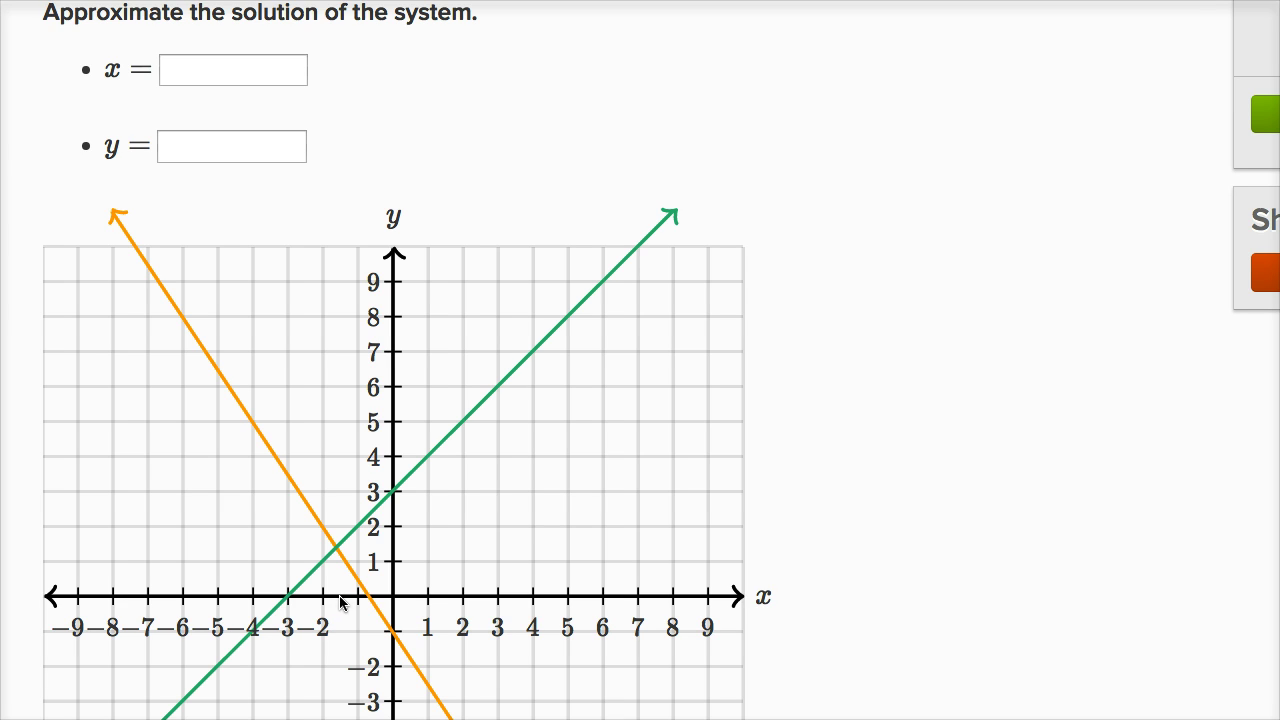
{"action": "left_click", "coordinate": [188, 62]}
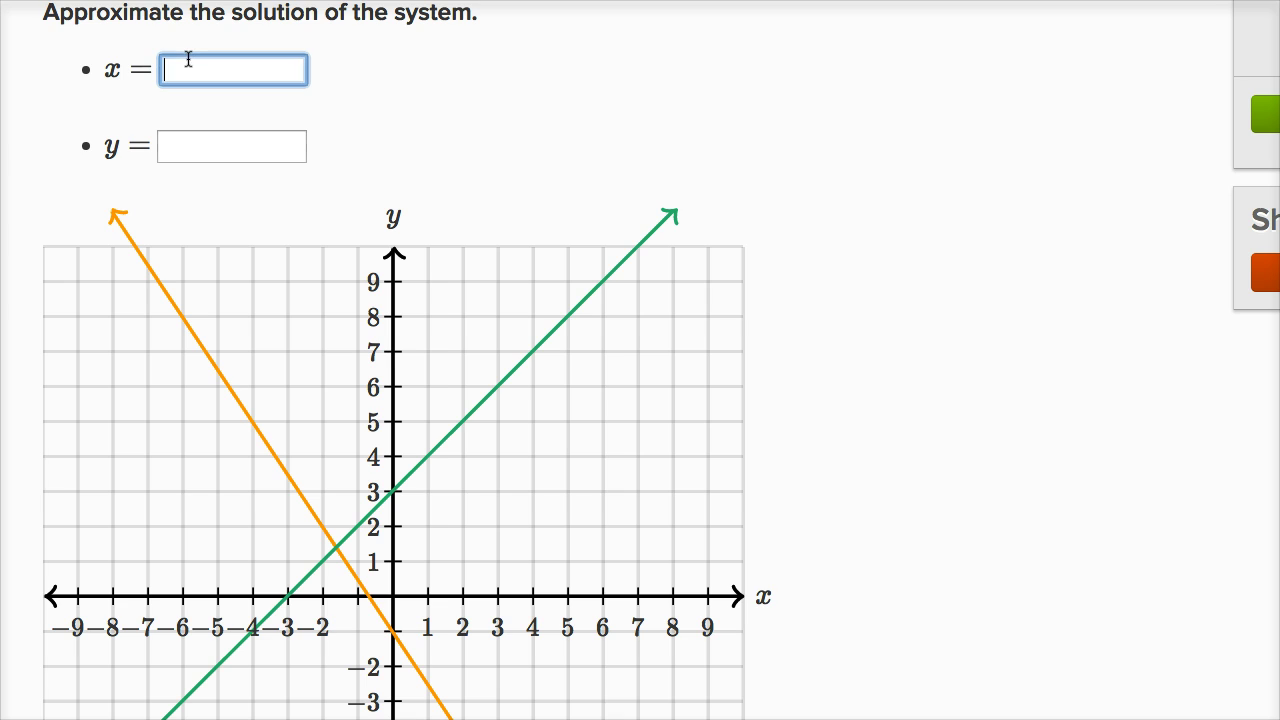
{"action": "type", "text": "-1.6"}
{"action": "left_click", "coordinate": [395, 552]}
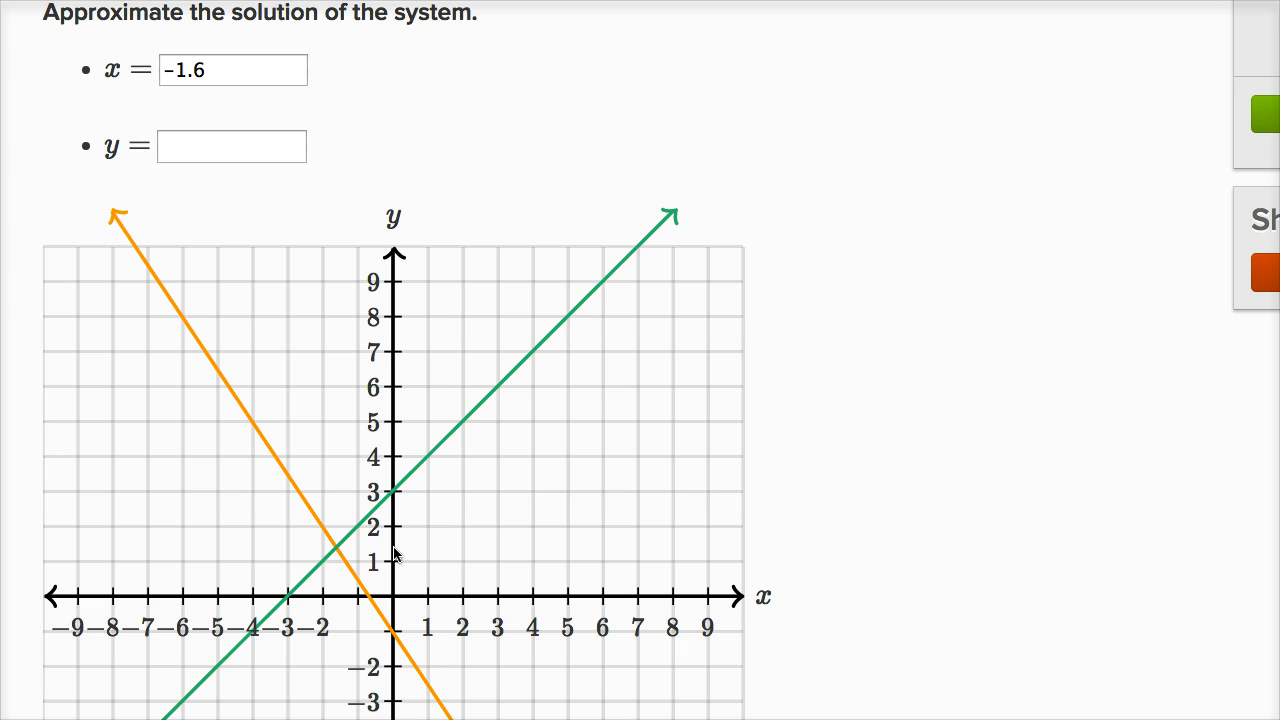
{"action": "left_click", "coordinate": [201, 145]}
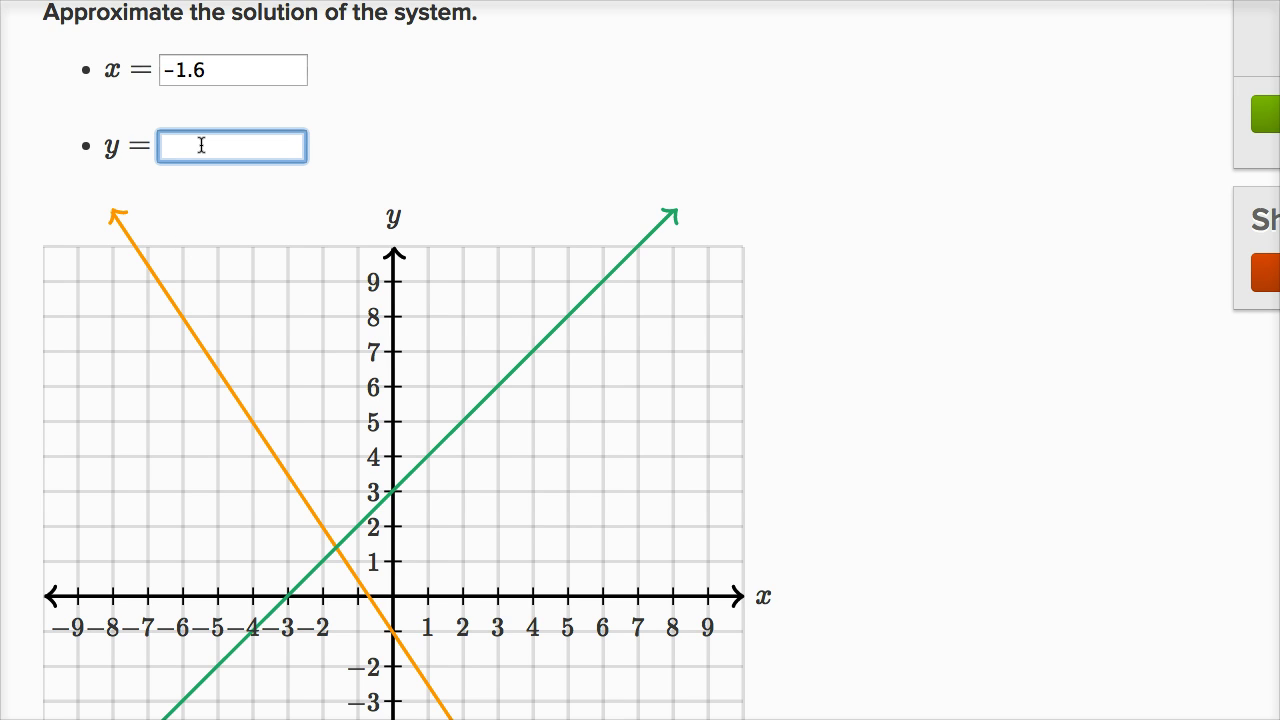
{"action": "type", "text": "1.4"}
{"action": "left_click", "coordinate": [1265, 115]}
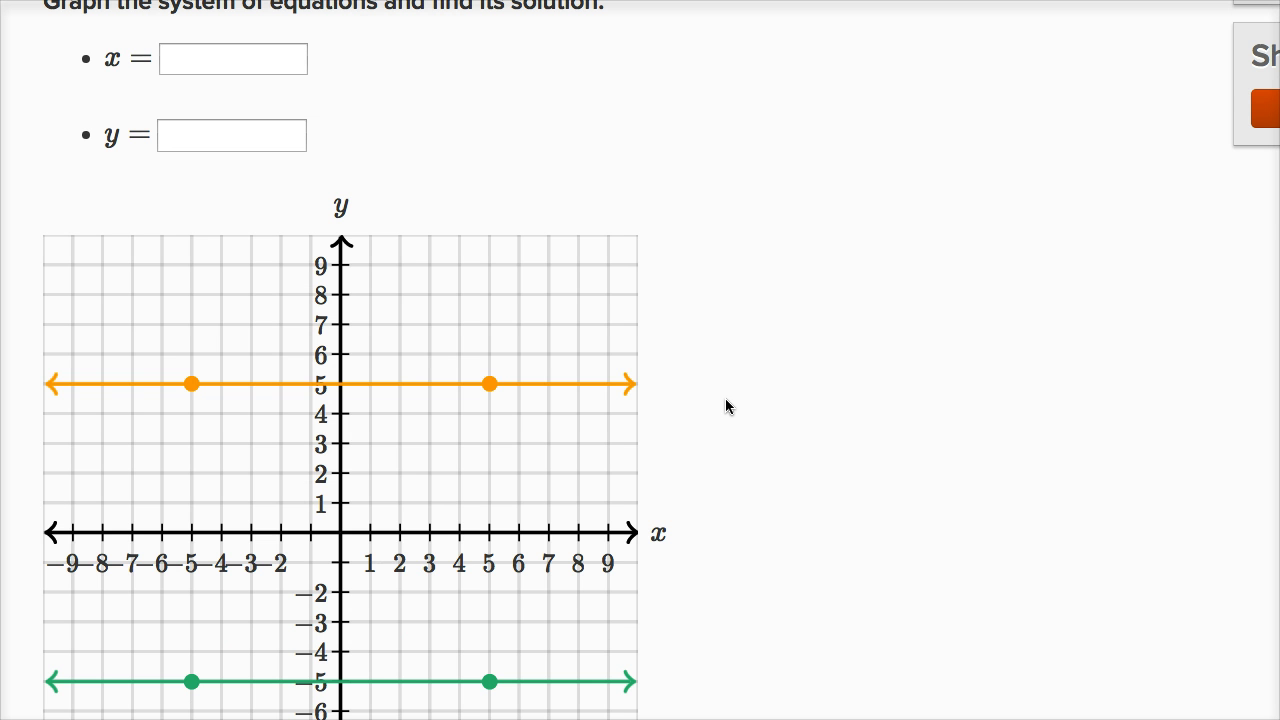
- Place the orange line's points at (0, 3) and (1, −4), highlighting −7x and its slope −7
{"action": "scroll", "coordinate": [726, 406], "scroll_direction": "up", "scroll_amount": 3}
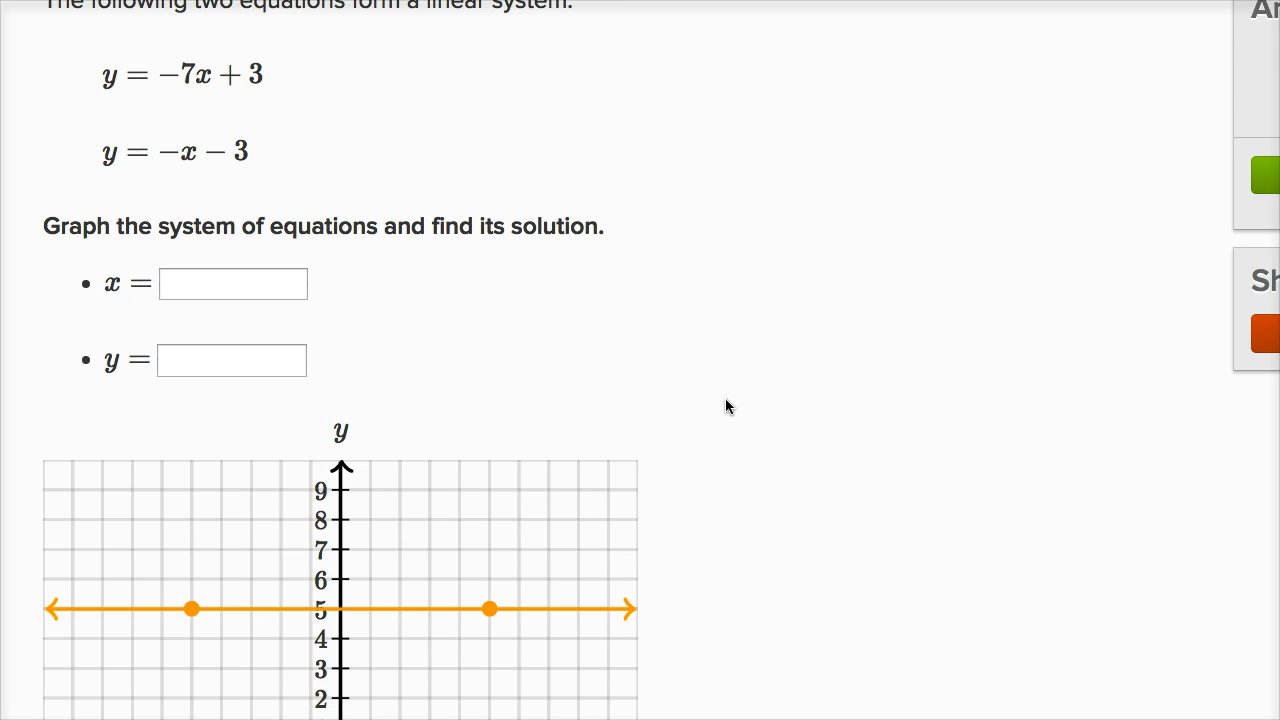
{"action": "scroll", "coordinate": [726, 406], "scroll_direction": "up", "scroll_amount": 1}
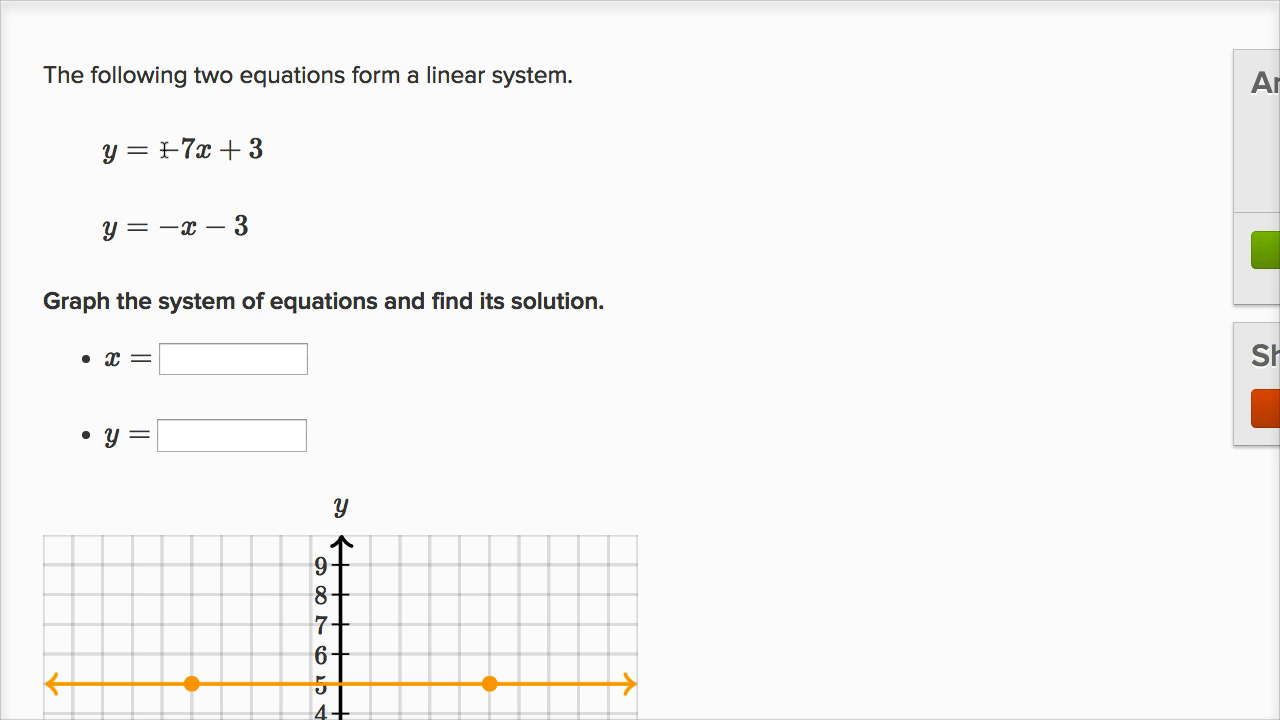
{"action": "left_click_drag", "start_coordinate": [160, 149], "coordinate": [213, 149]}
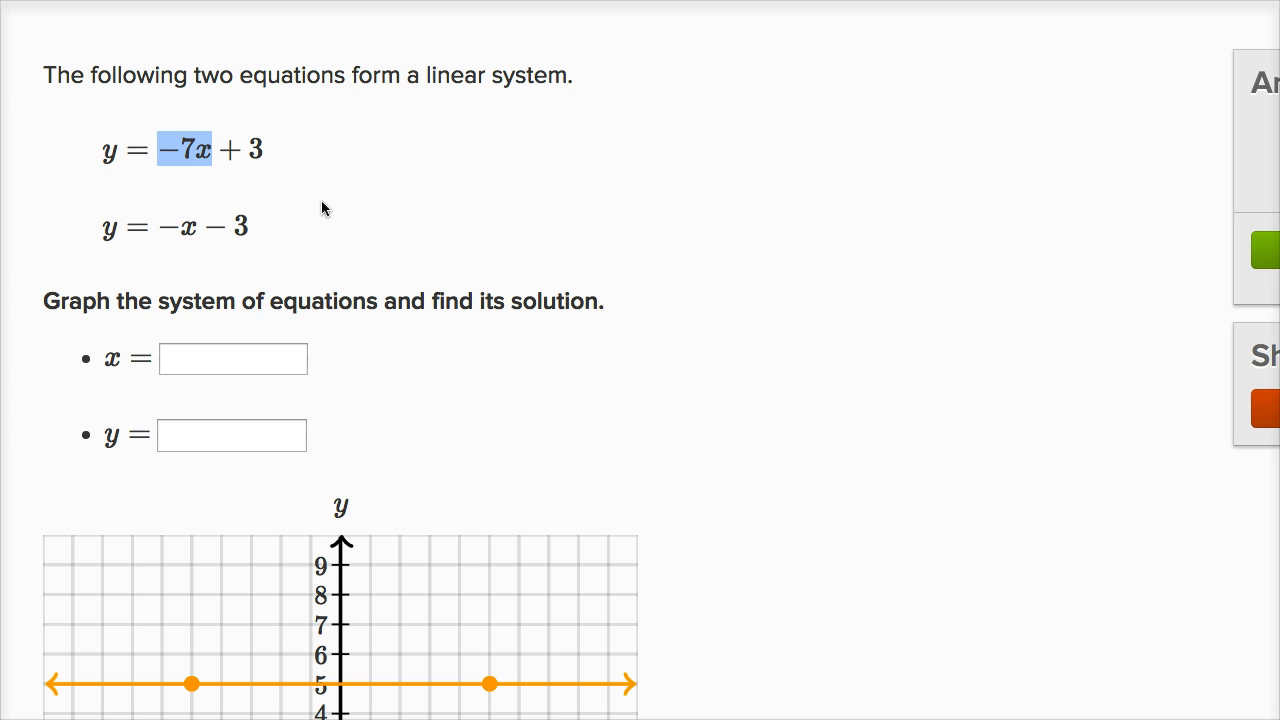
{"action": "scroll", "coordinate": [532, 330], "scroll_direction": "down", "scroll_amount": 2}
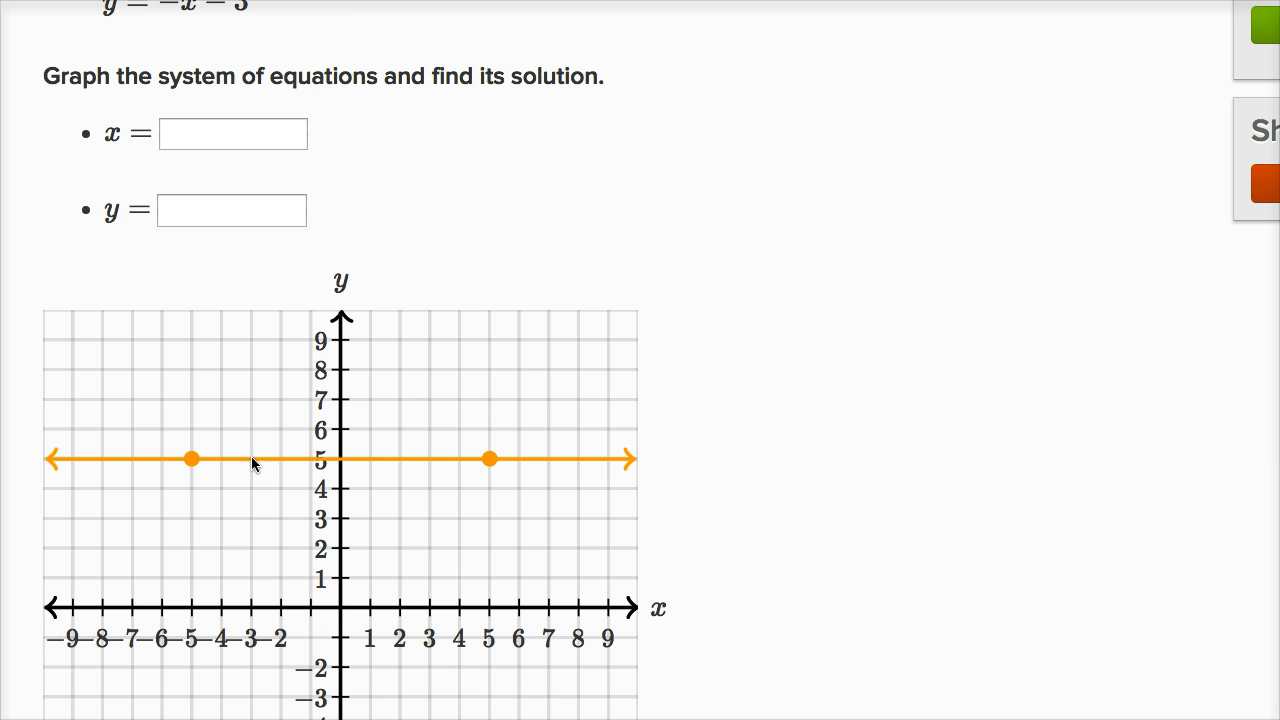
{"action": "left_click_drag", "start_coordinate": [191, 457], "coordinate": [341, 518]}
{"action": "scroll", "coordinate": [490, 330], "scroll_direction": "up", "scroll_amount": 2}
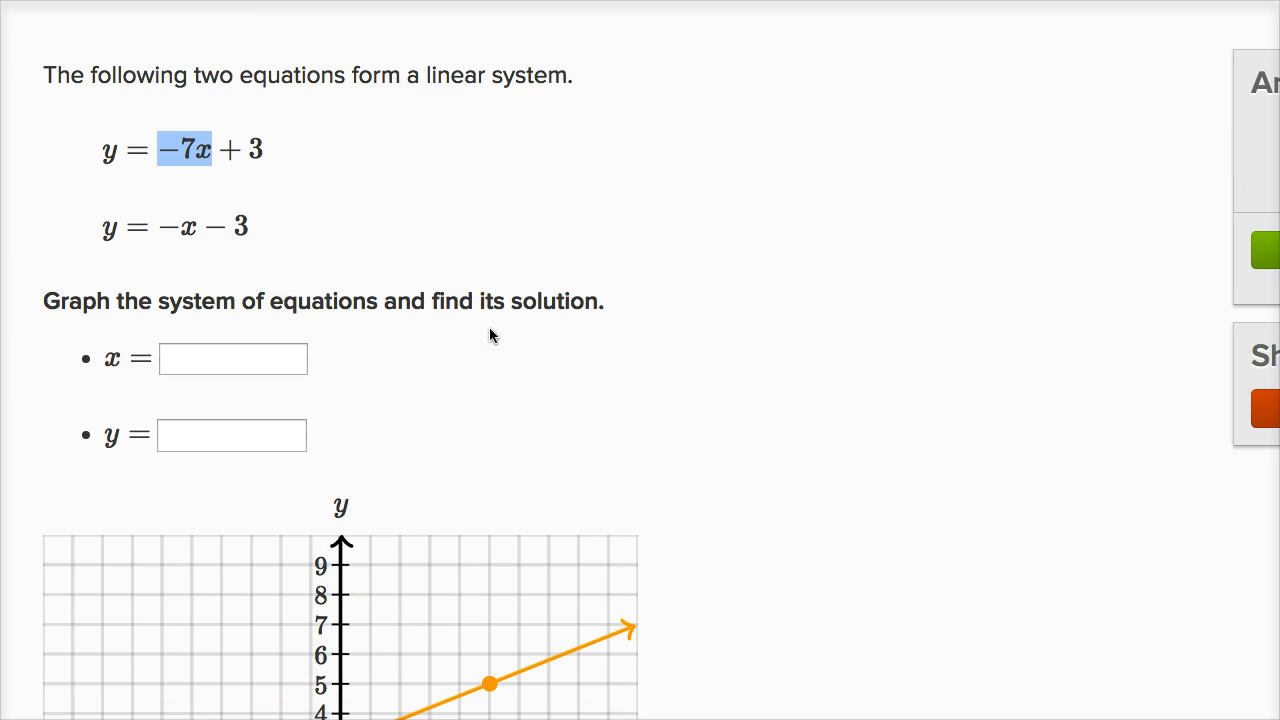
{"action": "left_click", "coordinate": [172, 149]}
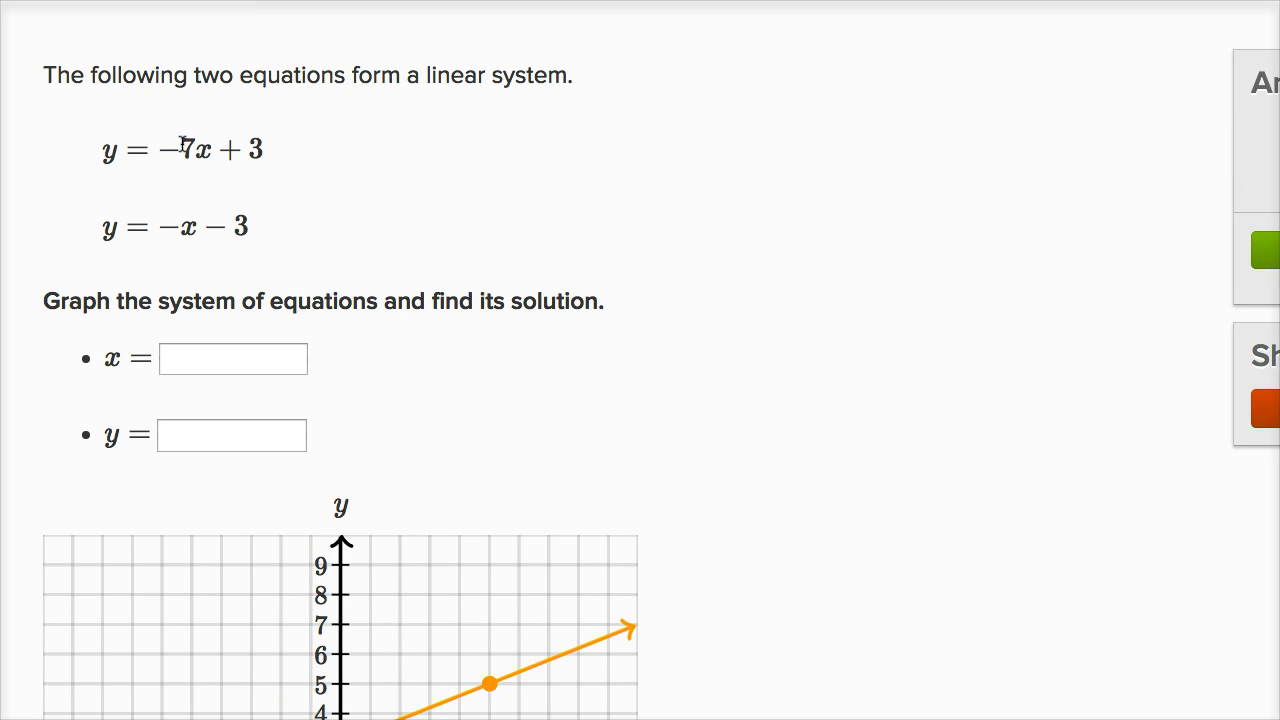
{"action": "left_click_drag", "start_coordinate": [157, 149], "coordinate": [203, 155]}
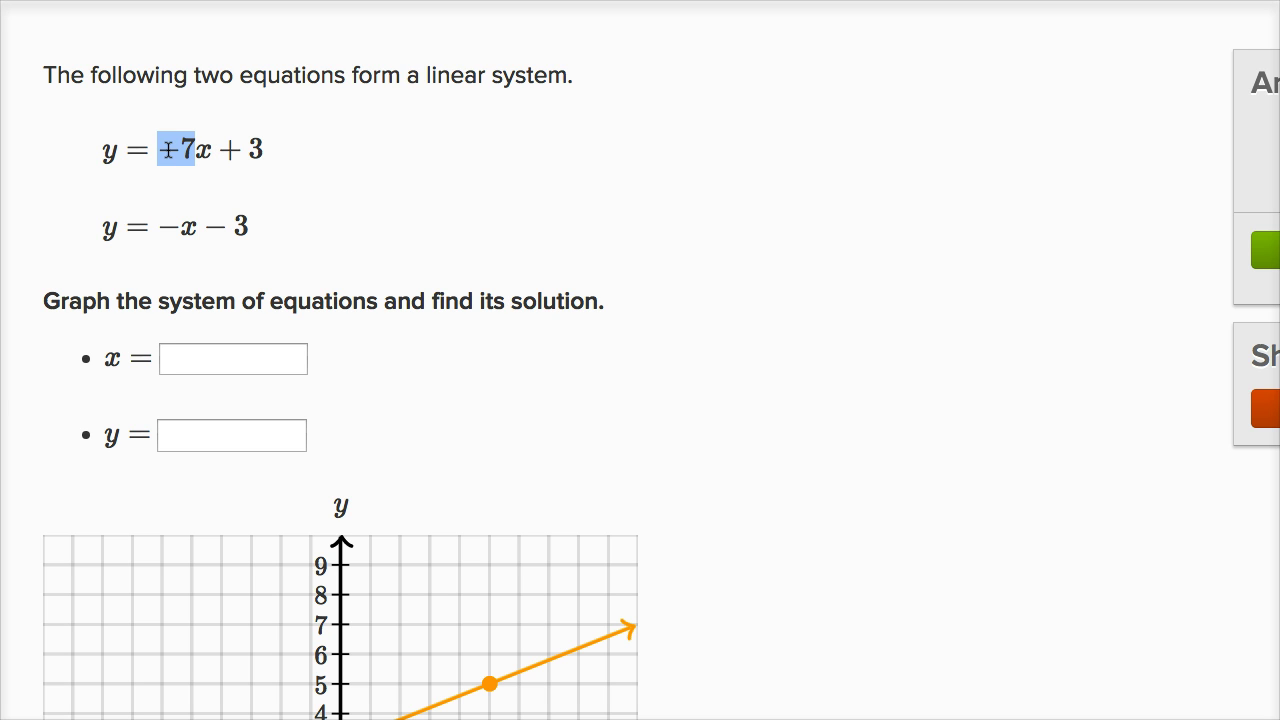
{"action": "scroll", "coordinate": [631, 275], "scroll_direction": "down", "scroll_amount": 4}
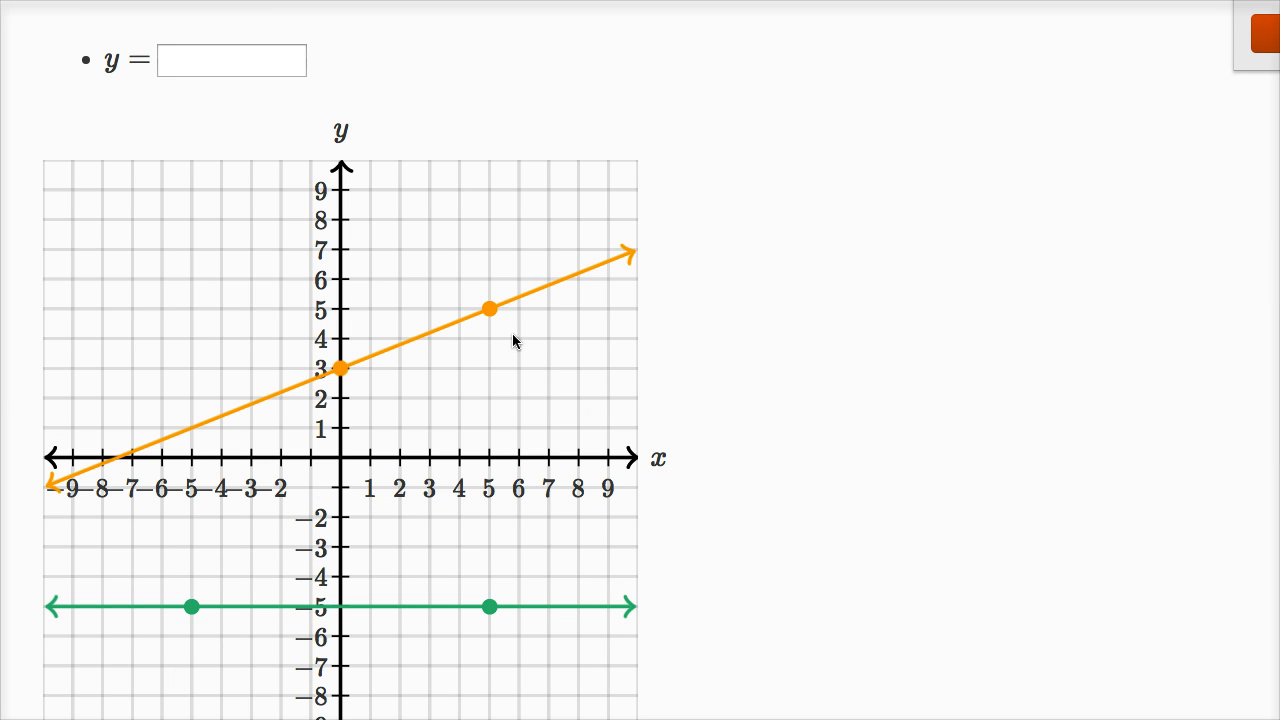
{"action": "left_click_drag", "start_coordinate": [490, 310], "coordinate": [370, 576]}
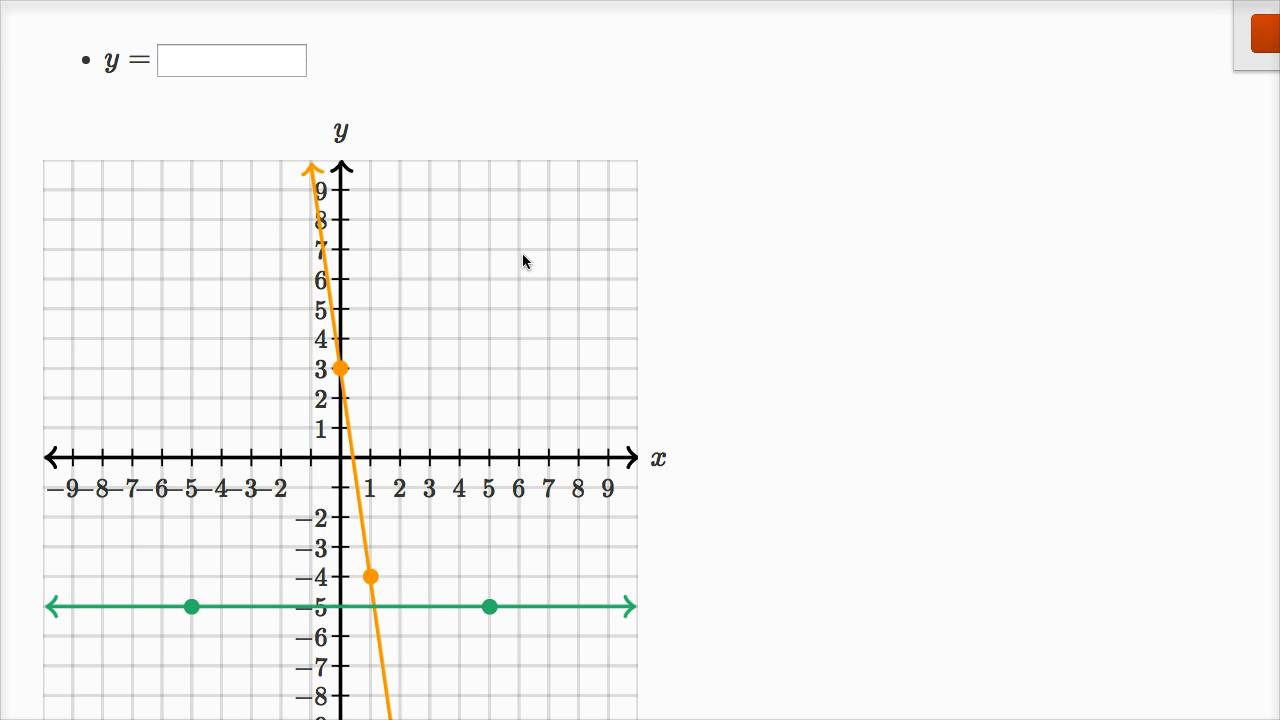
- Highlight the second equation's x terms and move the green line's points to (0, −3) and (1, −4)
{"action": "scroll", "coordinate": [529, 221], "scroll_direction": "up", "scroll_amount": 3}
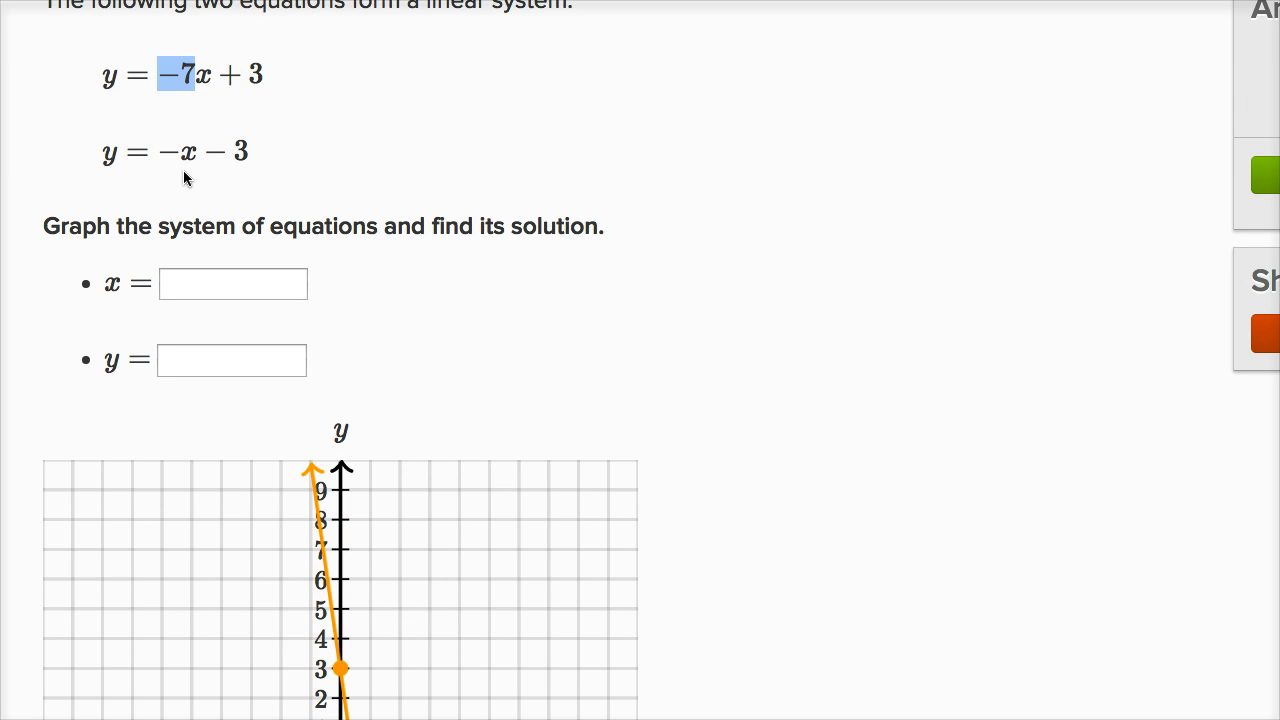
{"action": "left_click_drag", "start_coordinate": [157, 152], "coordinate": [198, 156]}
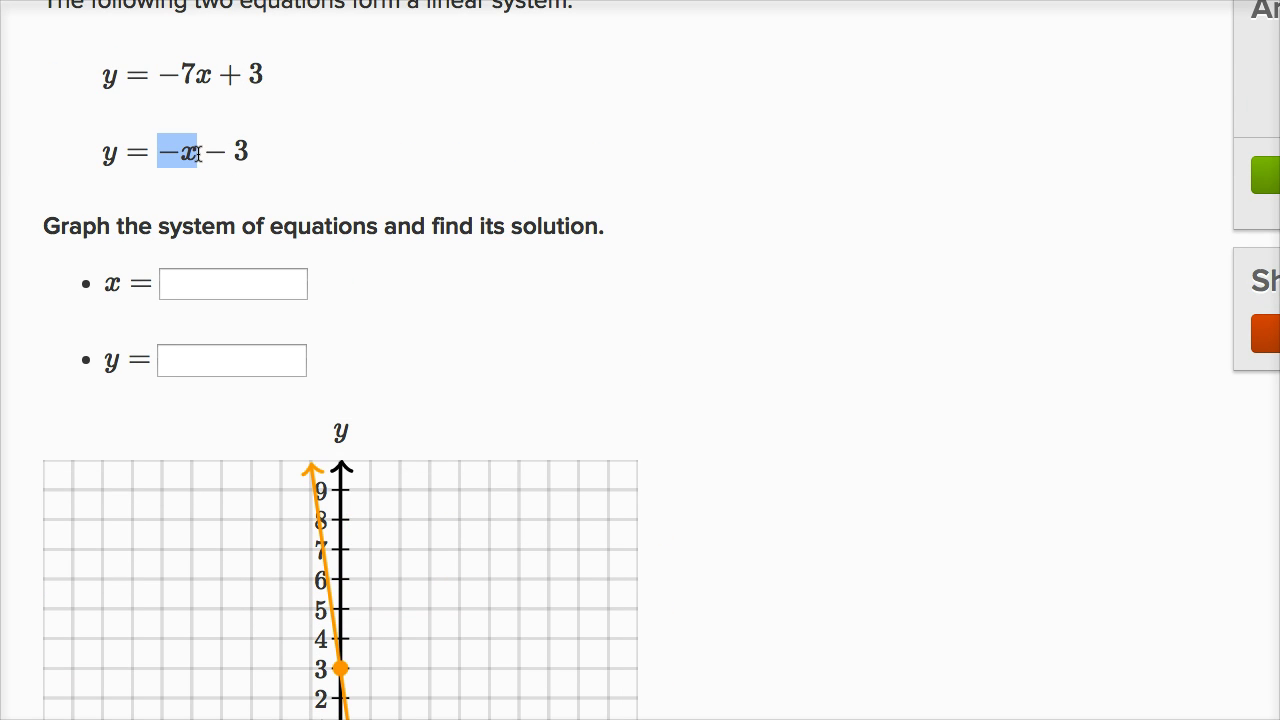
{"action": "scroll", "coordinate": [676, 434], "scroll_direction": "down", "scroll_amount": 3}
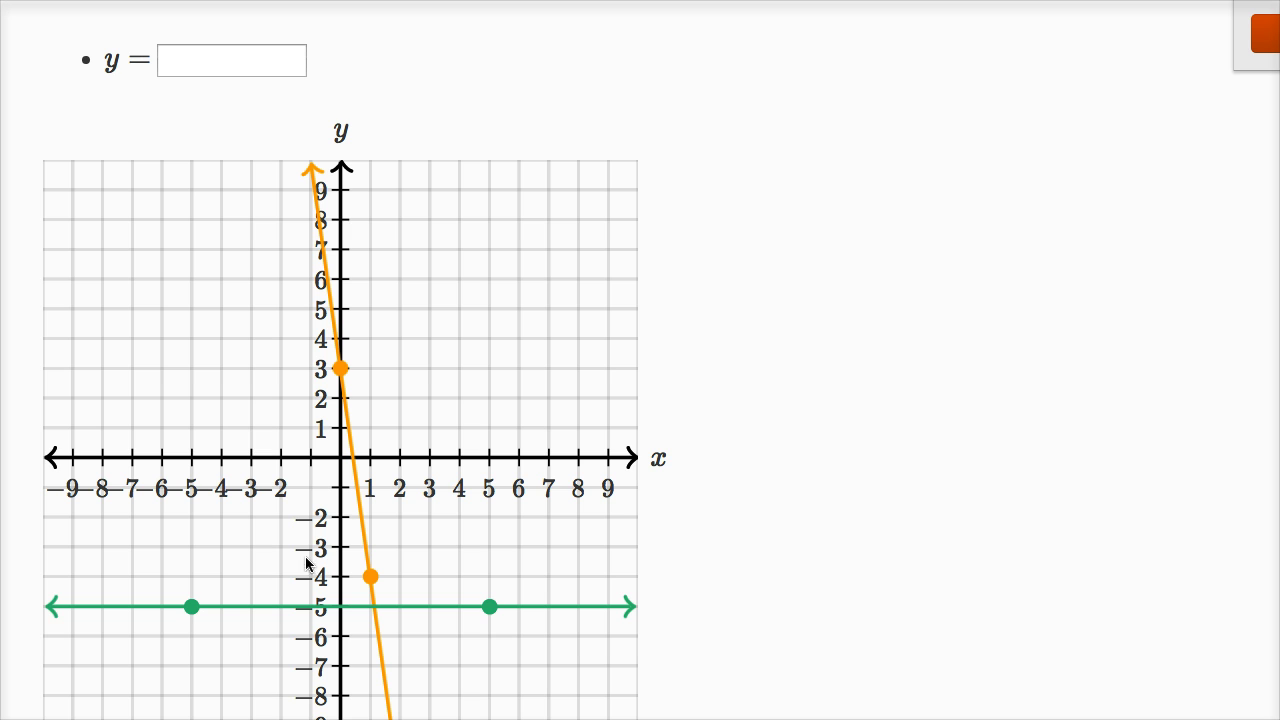
{"action": "left_click_drag", "start_coordinate": [191, 606], "coordinate": [341, 547]}
{"action": "scroll", "coordinate": [400, 412], "scroll_direction": "up", "scroll_amount": 2}
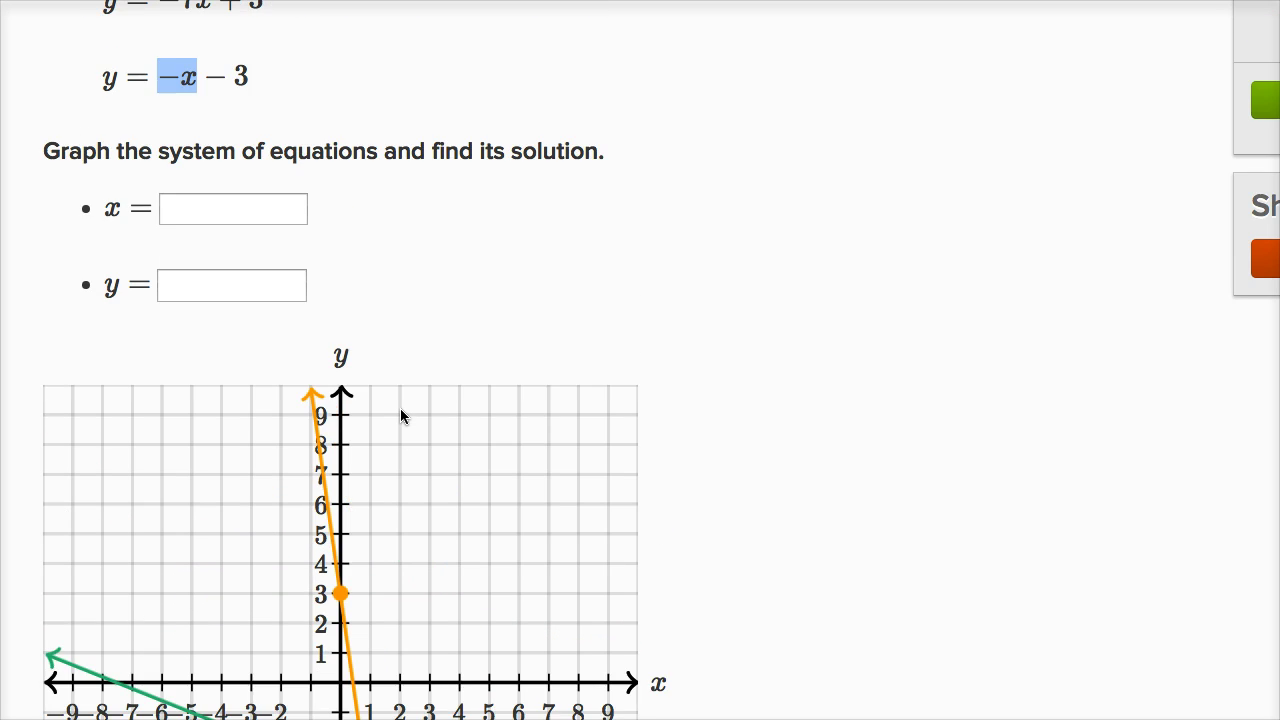
{"action": "scroll", "coordinate": [400, 408], "scroll_direction": "up", "scroll_amount": 2}
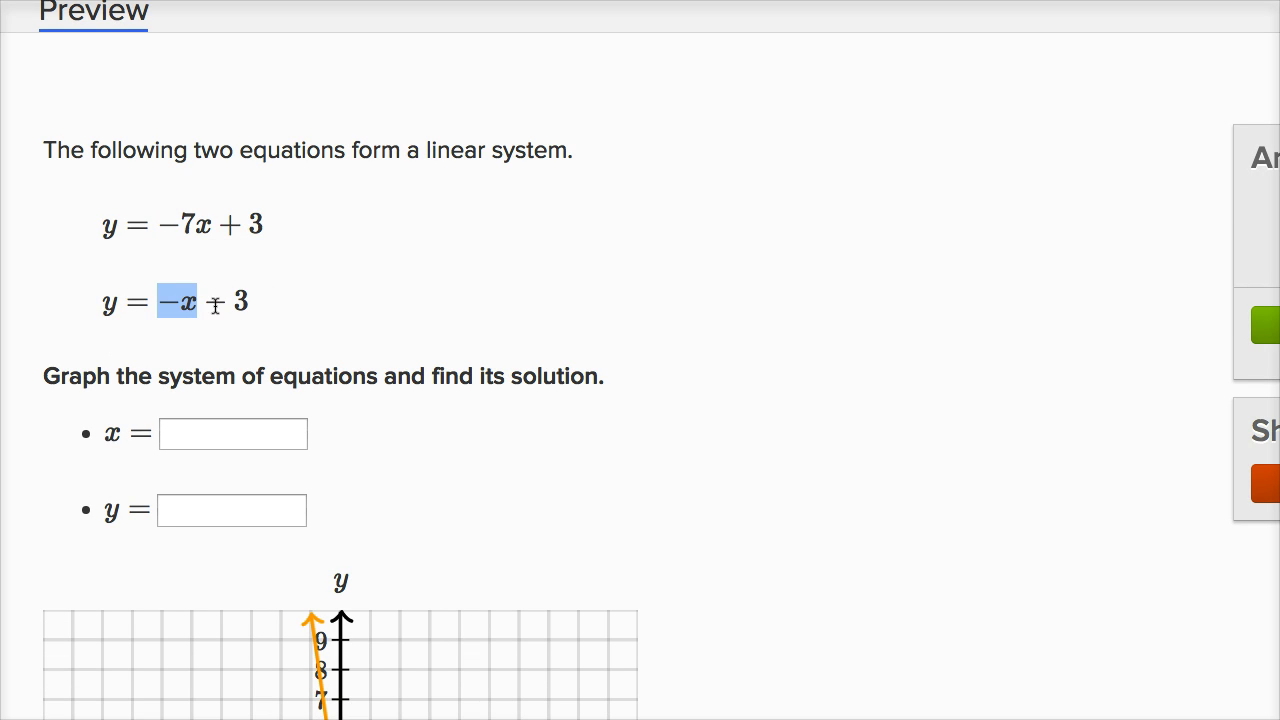
{"action": "left_click", "coordinate": [180, 305]}
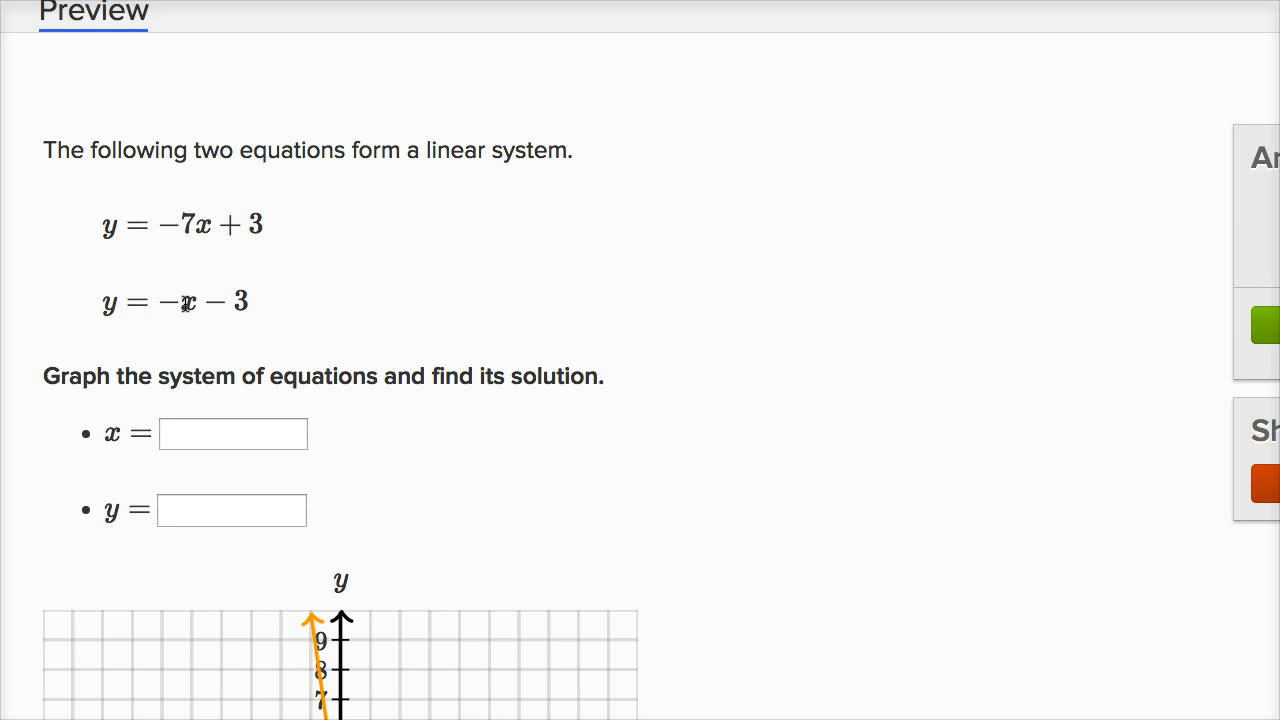
{"action": "double_click", "coordinate": [183, 303]}
{"action": "scroll", "coordinate": [432, 410], "scroll_direction": "down", "scroll_amount": 5}
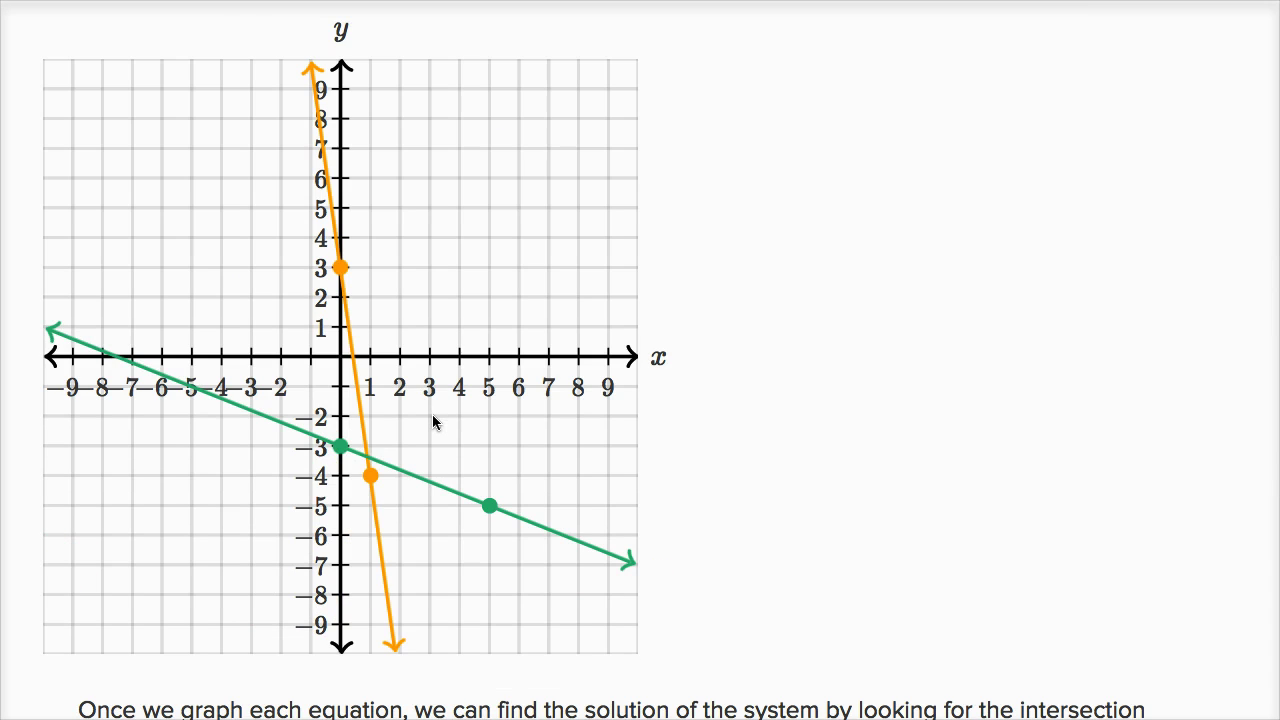
{"action": "left_click_drag", "start_coordinate": [489, 506], "coordinate": [372, 482]}
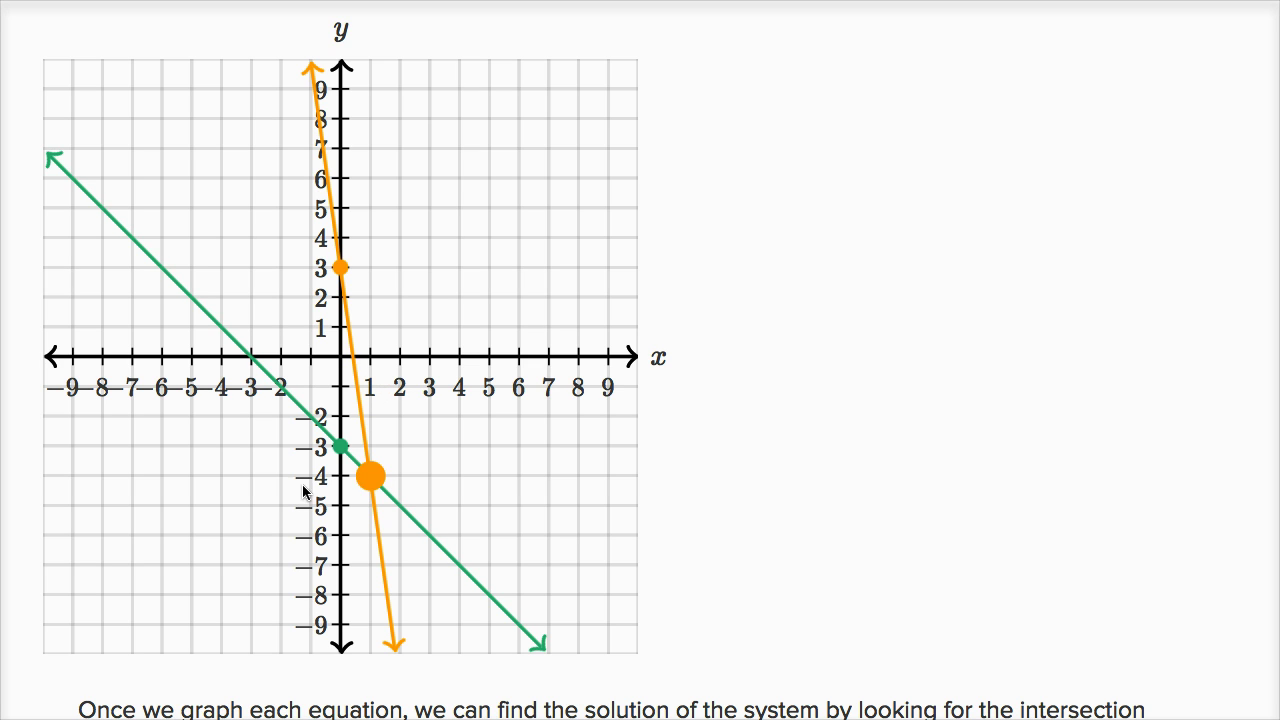
- Enter the intersection x = 1 and y = −4 and submit it with Enter
{"action": "scroll", "coordinate": [473, 438], "scroll_direction": "up", "scroll_amount": 2}
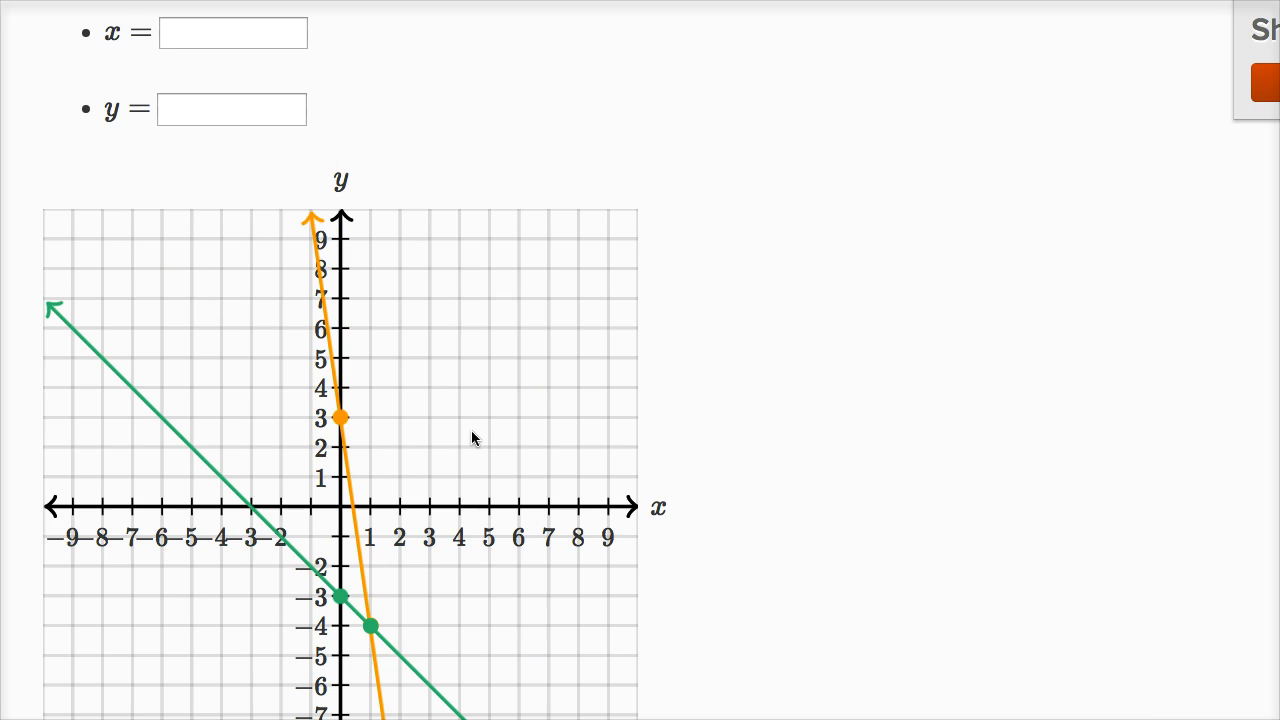
{"action": "scroll", "coordinate": [473, 438], "scroll_direction": "up", "scroll_amount": 1}
{"action": "left_click", "coordinate": [200, 106]}
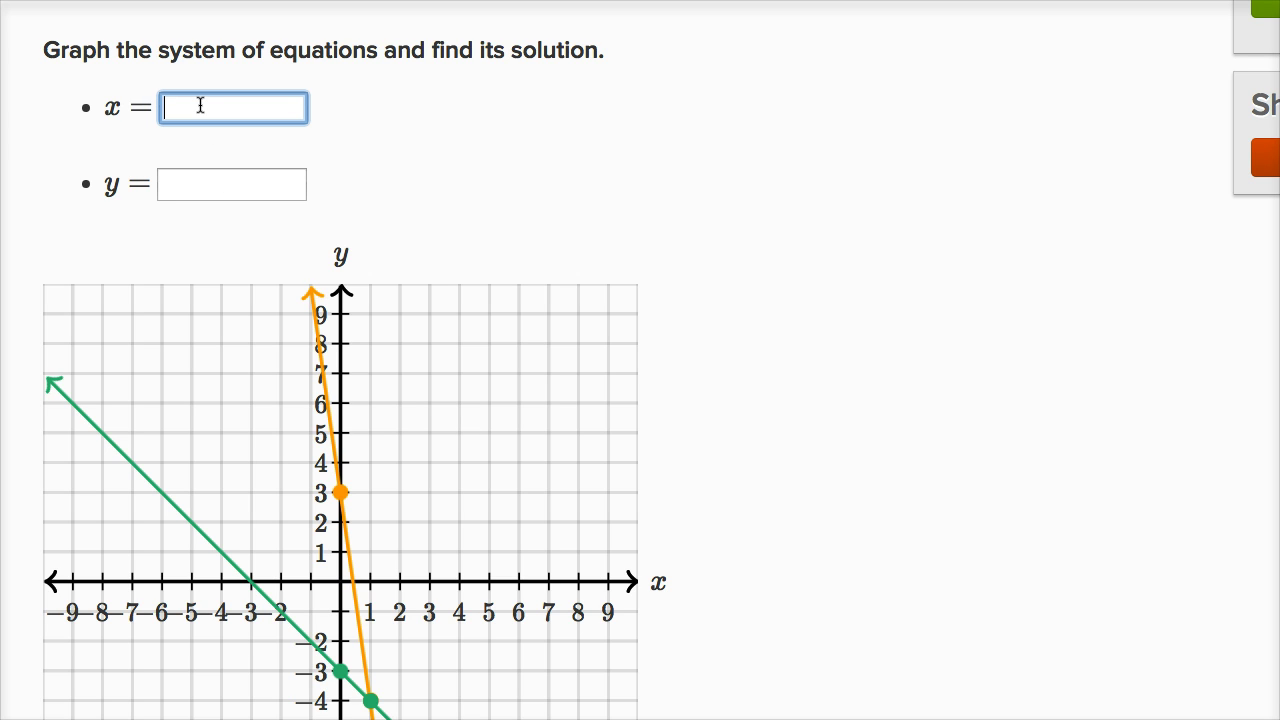
{"action": "left_click", "coordinate": [196, 187]}
{"action": "type", "text": "-4"}
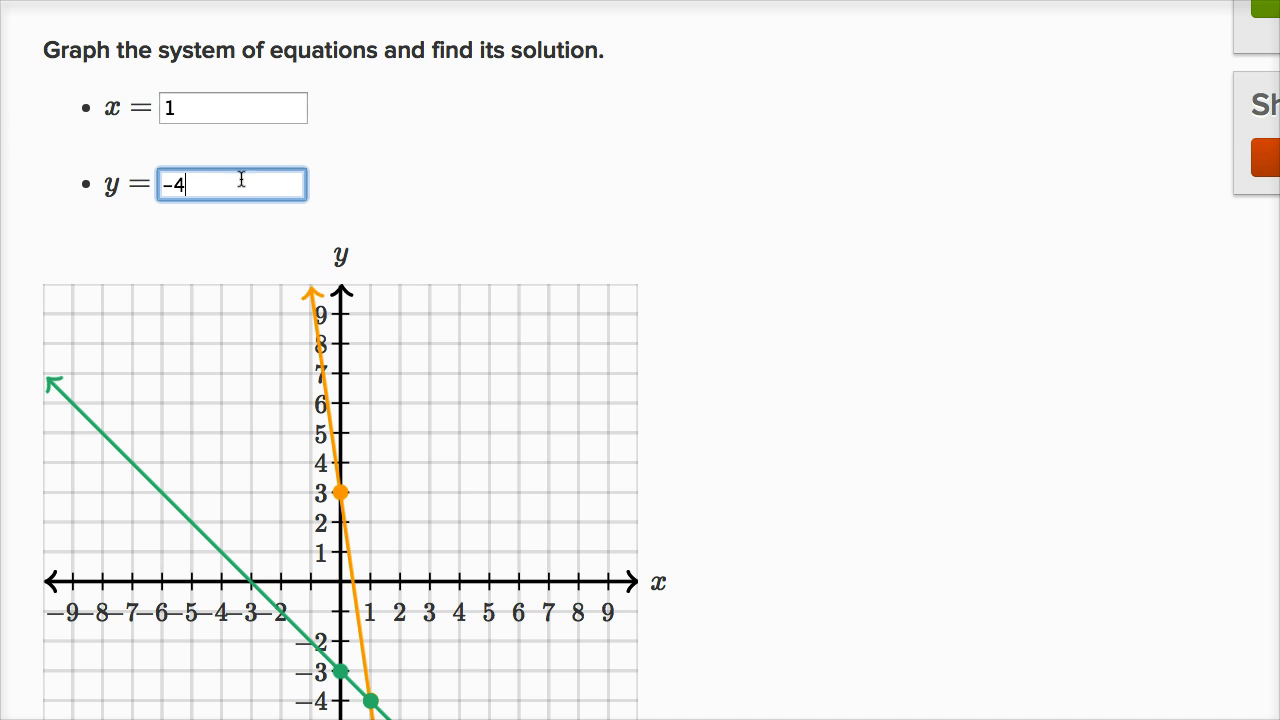
{"action": "scroll", "coordinate": [744, 147], "scroll_direction": "up", "scroll_amount": 1}
{"action": "key", "text": "Return"}
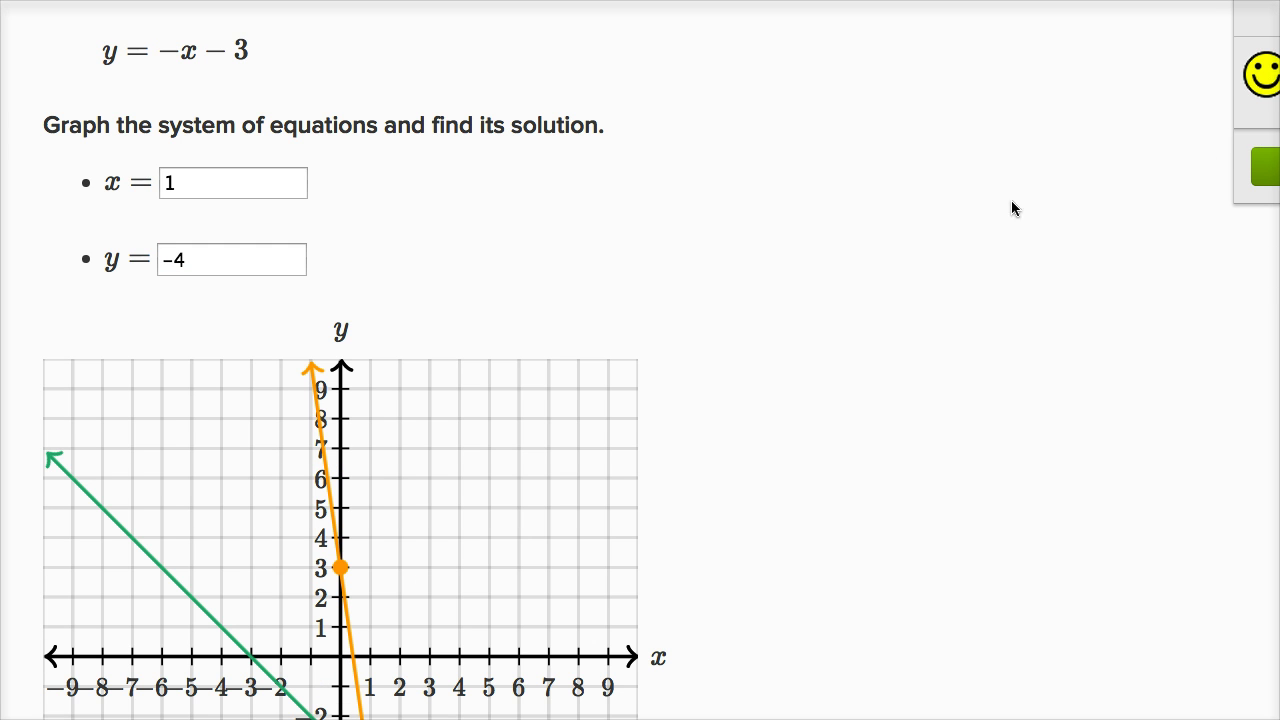